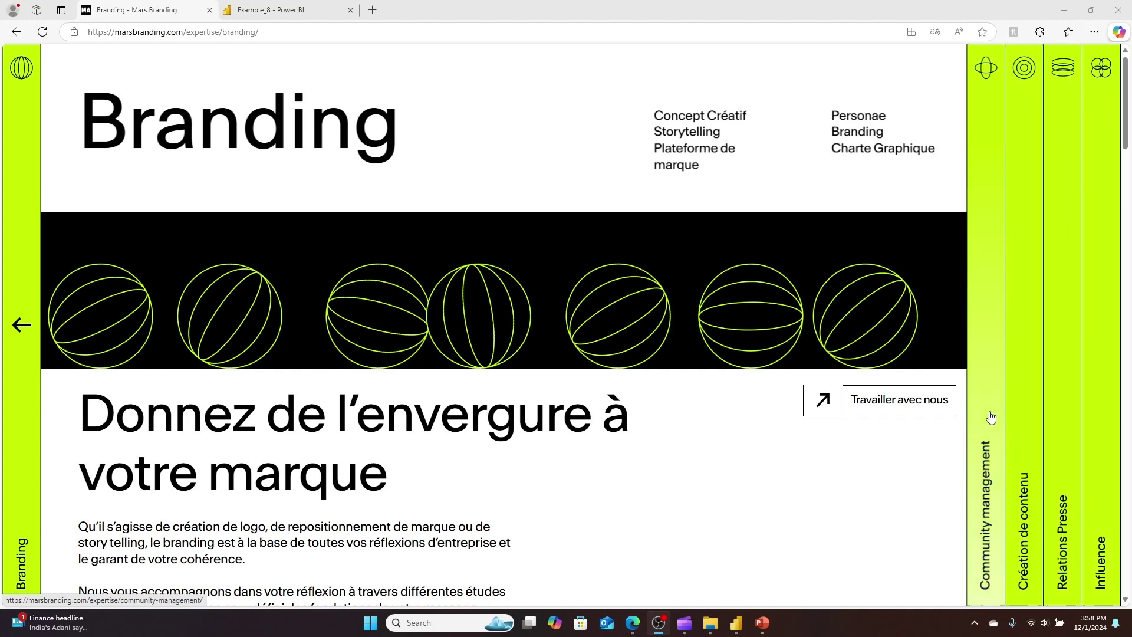
Step: Open the Community management service page from the Mars Branding side navigation
left_click(989, 408)
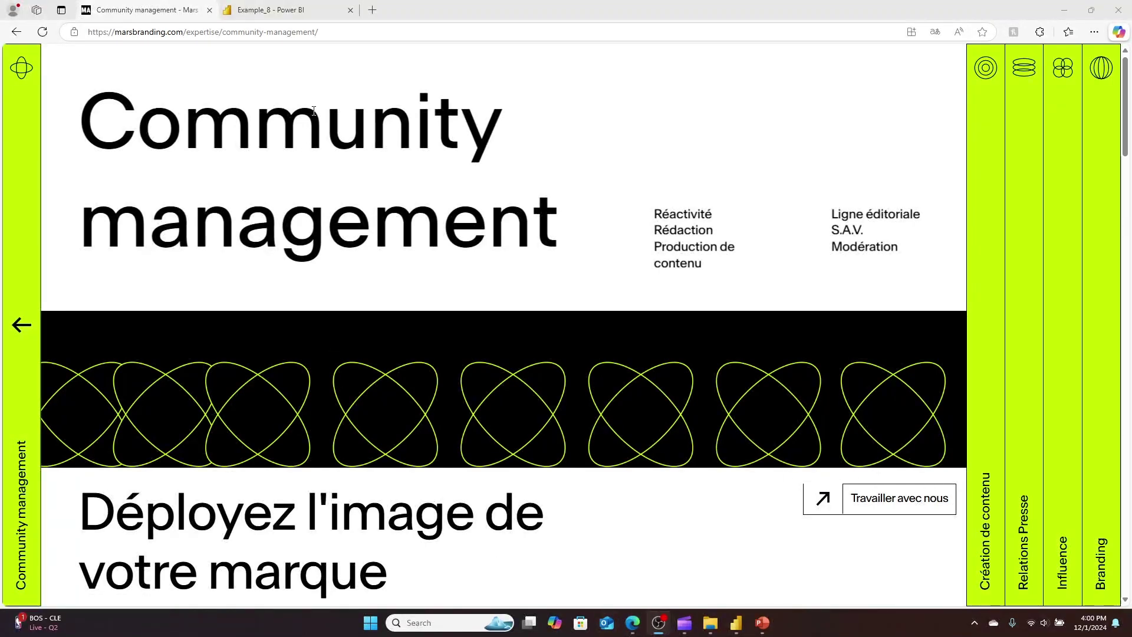
Step: Switch to the Example_8 report and move between its Category, Customer and Store pages
left_click(303, 11)
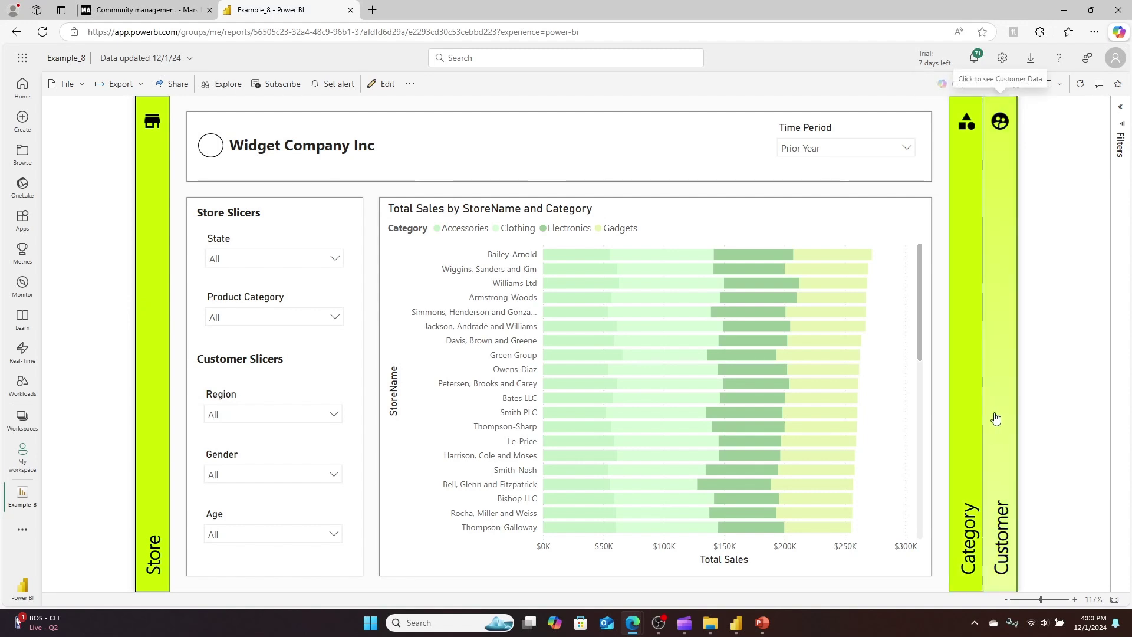
left_click(974, 535)
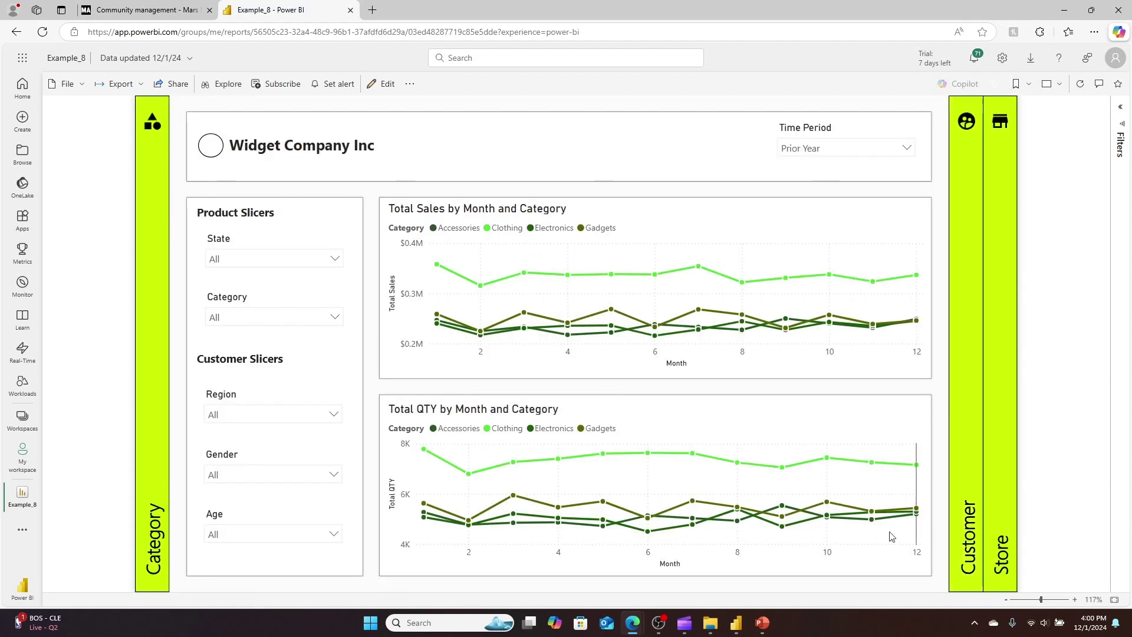
left_click(974, 499)
left_click(973, 499)
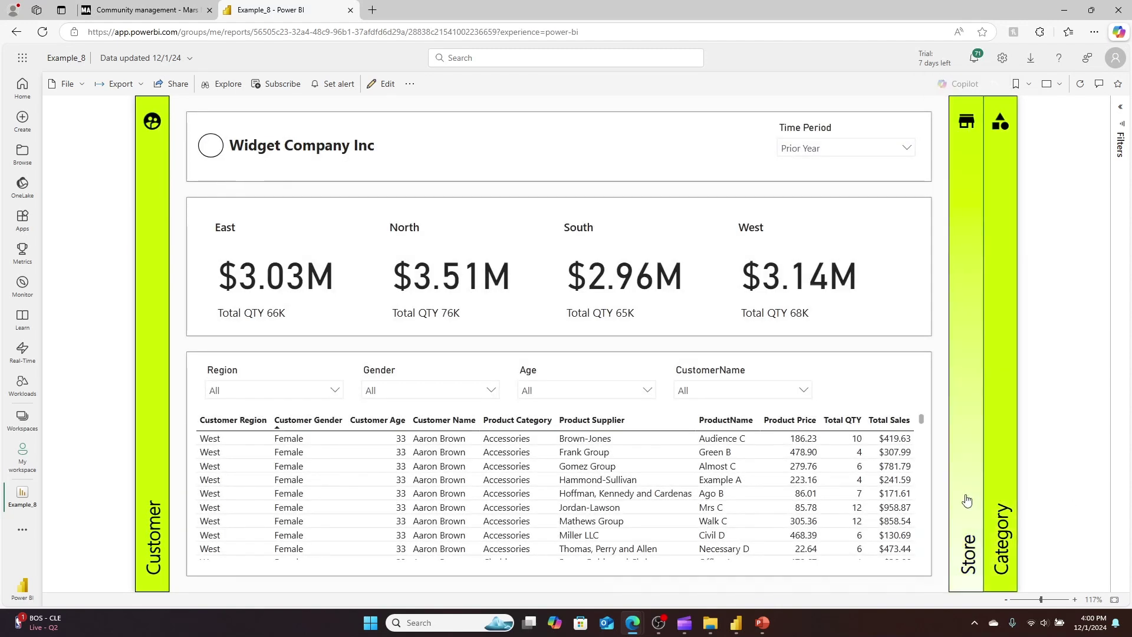
left_click(967, 500)
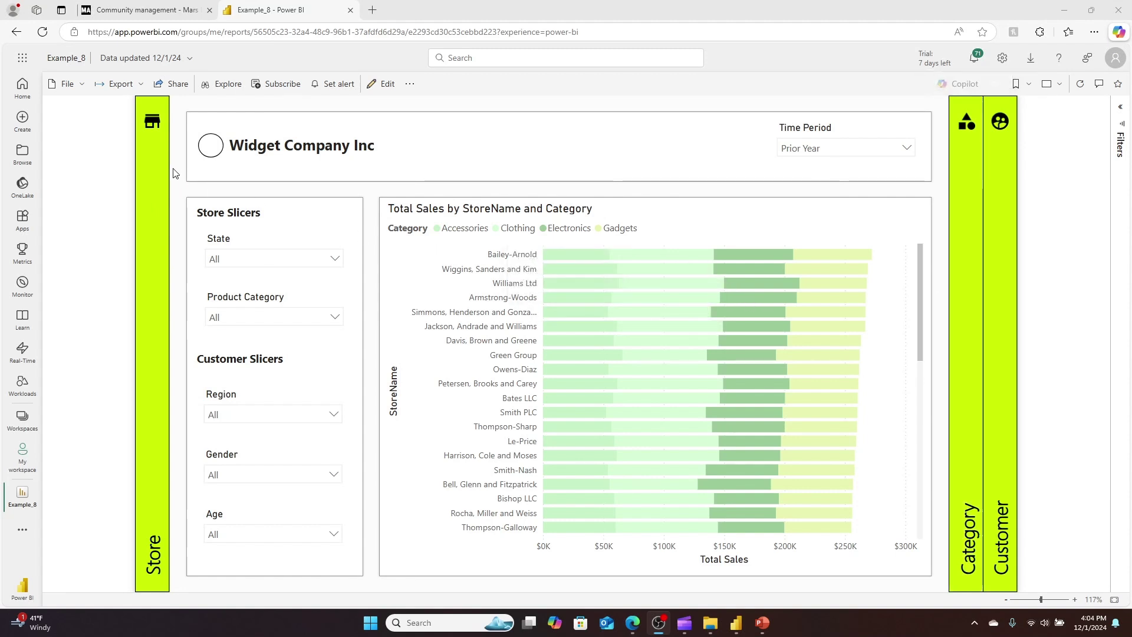
Step: Select the Store navigation button on the Customer page to show its Format button settings
left_click(964, 302)
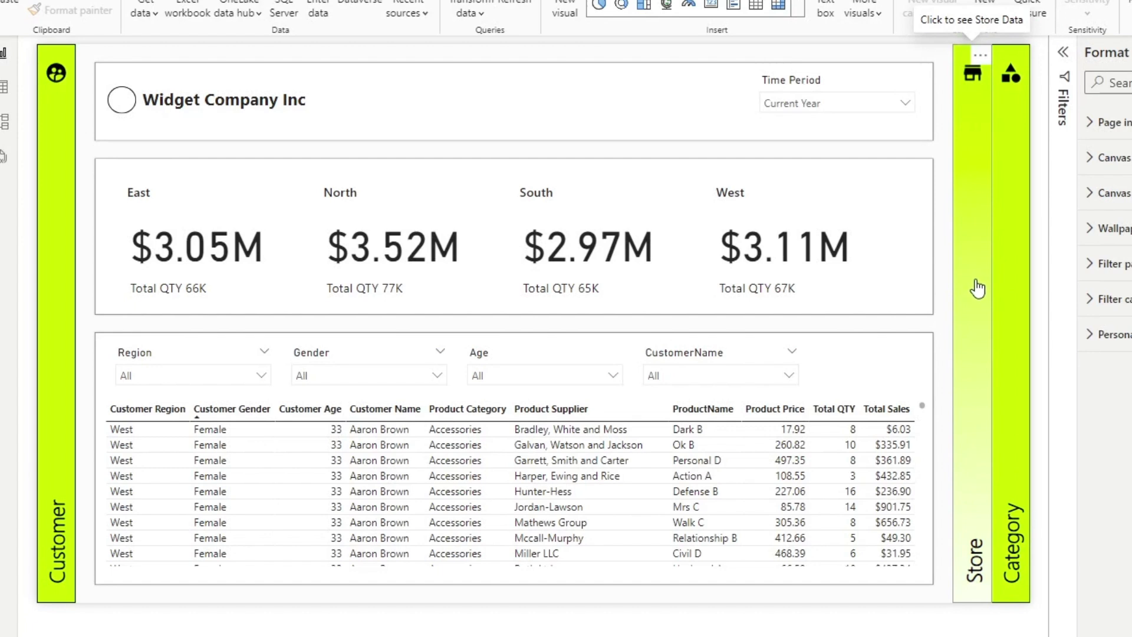
left_click(976, 288)
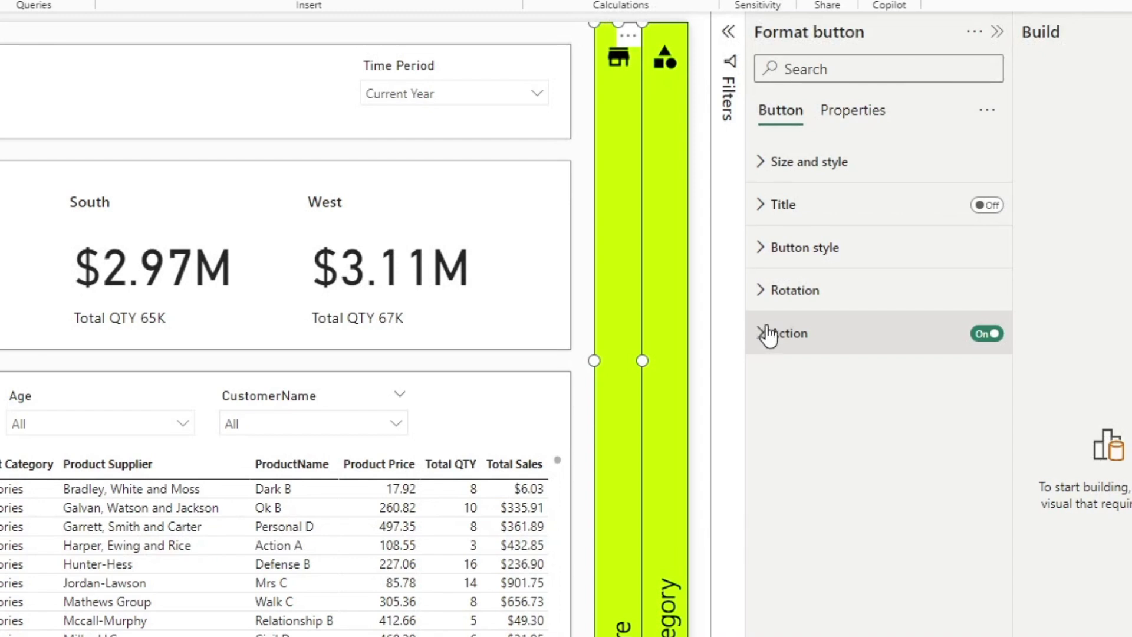
Step: Search the Format pane for 'fill' and expand the Button style fill settings
left_click(854, 69)
type("fill")
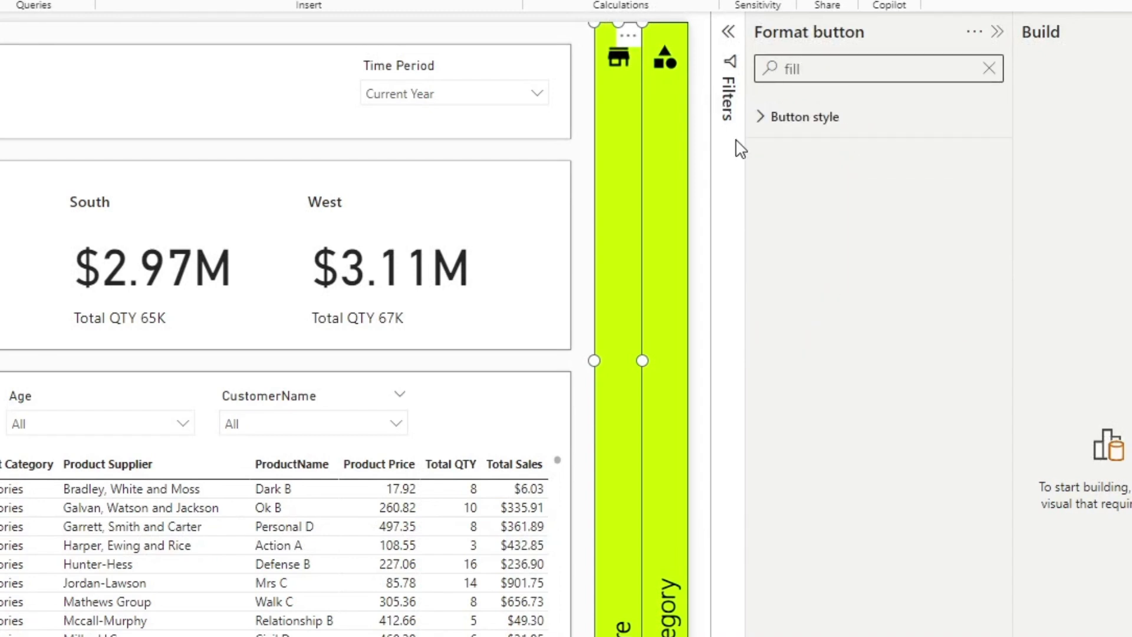
left_click(760, 117)
left_click(779, 171)
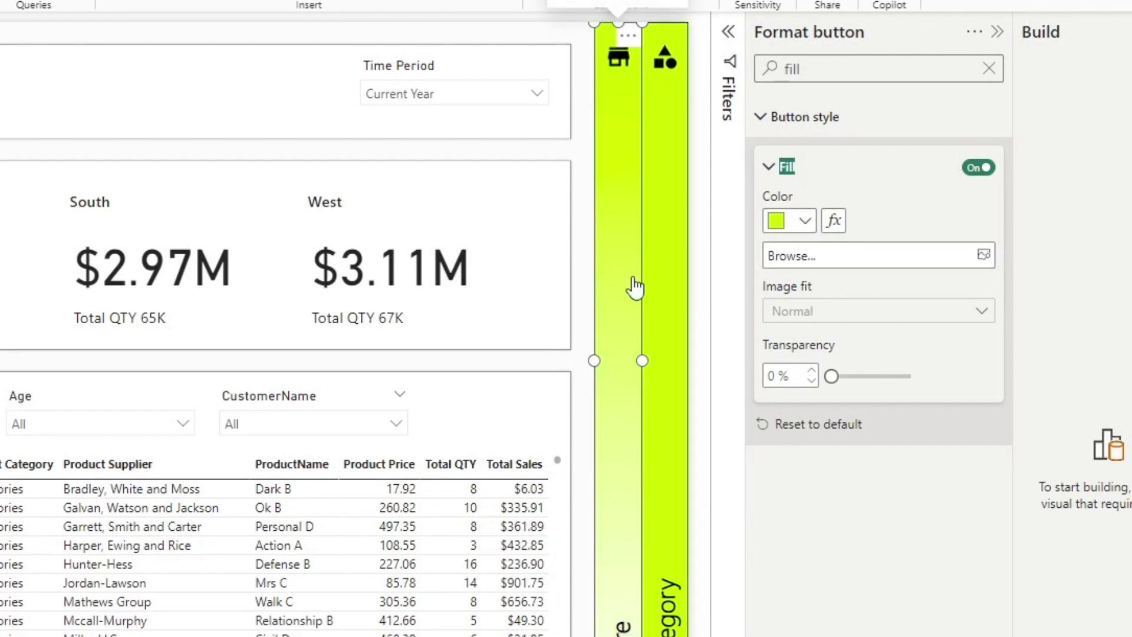
Step: Clear the search and view the On hover fill using Bright Yellow White.png set to Fit
left_click(989, 68)
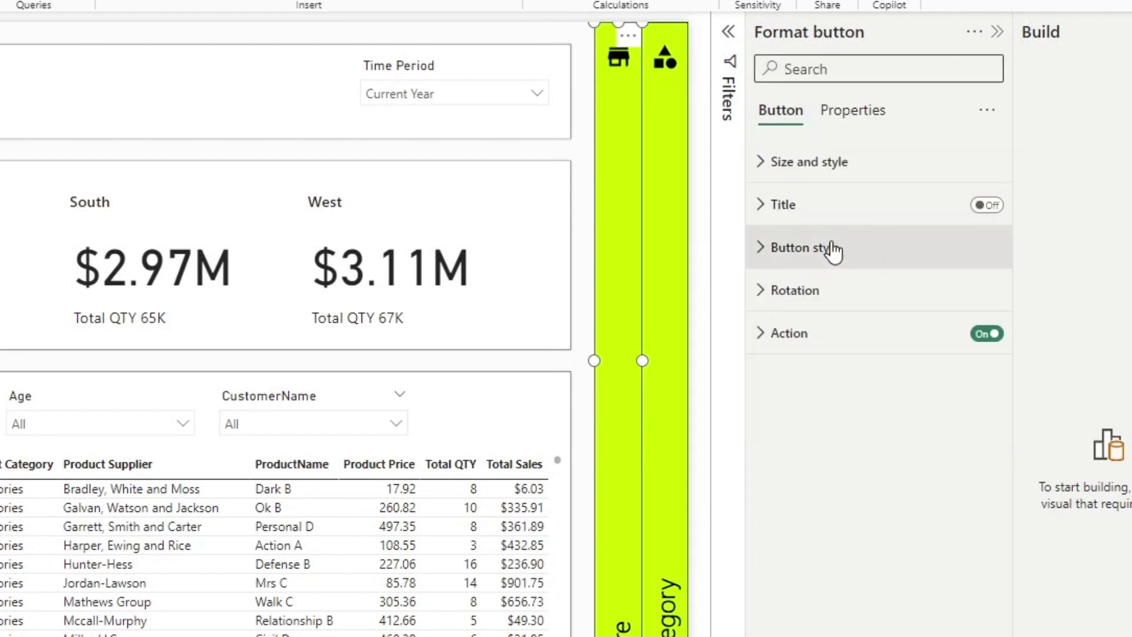
left_click(764, 249)
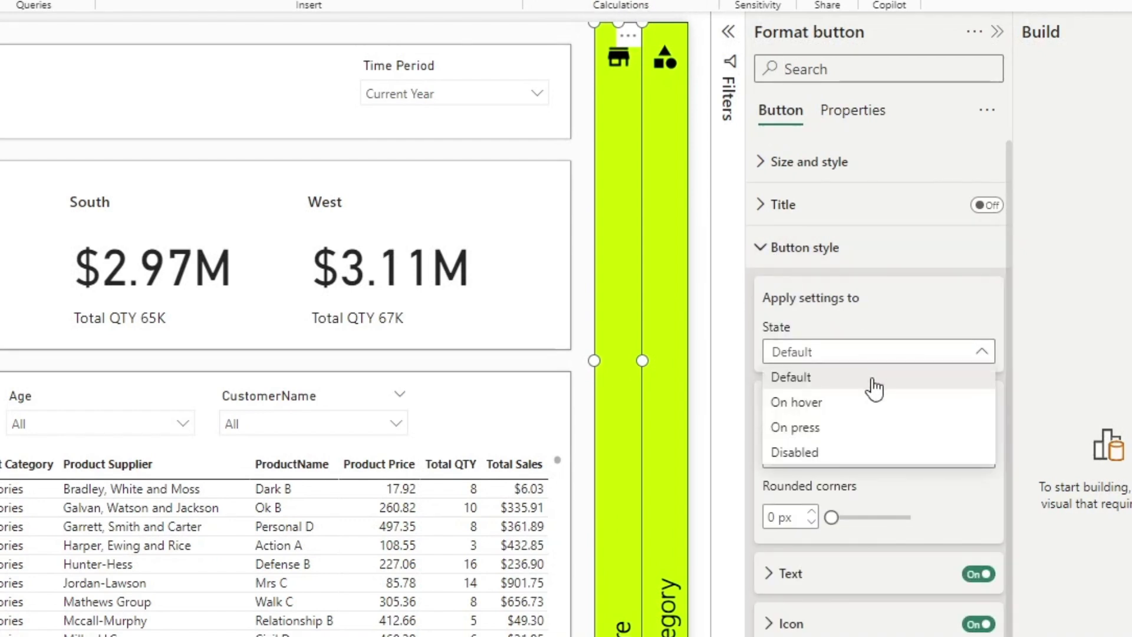
left_click(865, 403)
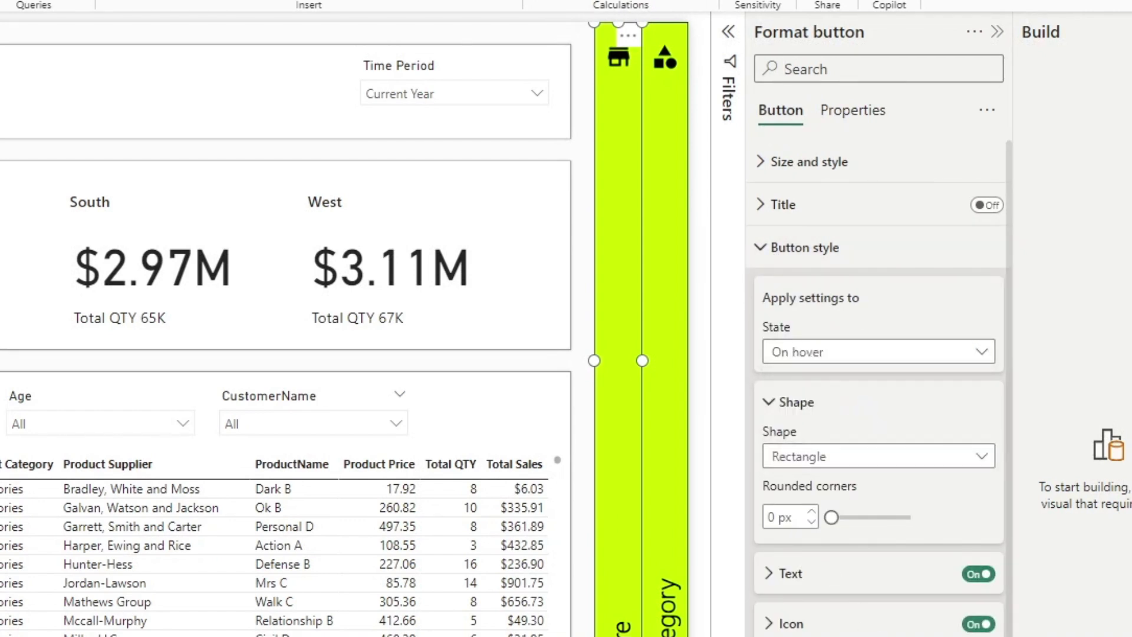
scroll(809, 519, "down", 5)
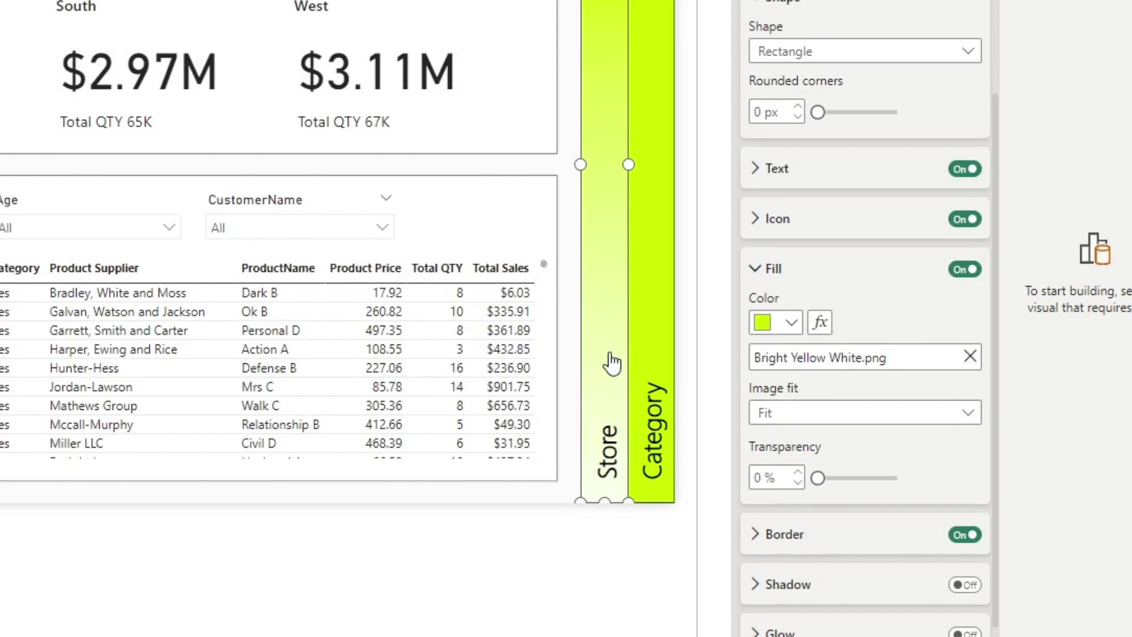
Step: Expand Rotation to see the Store button's text at 270° and shape at 0°
scroll(913, 190, "down", 3)
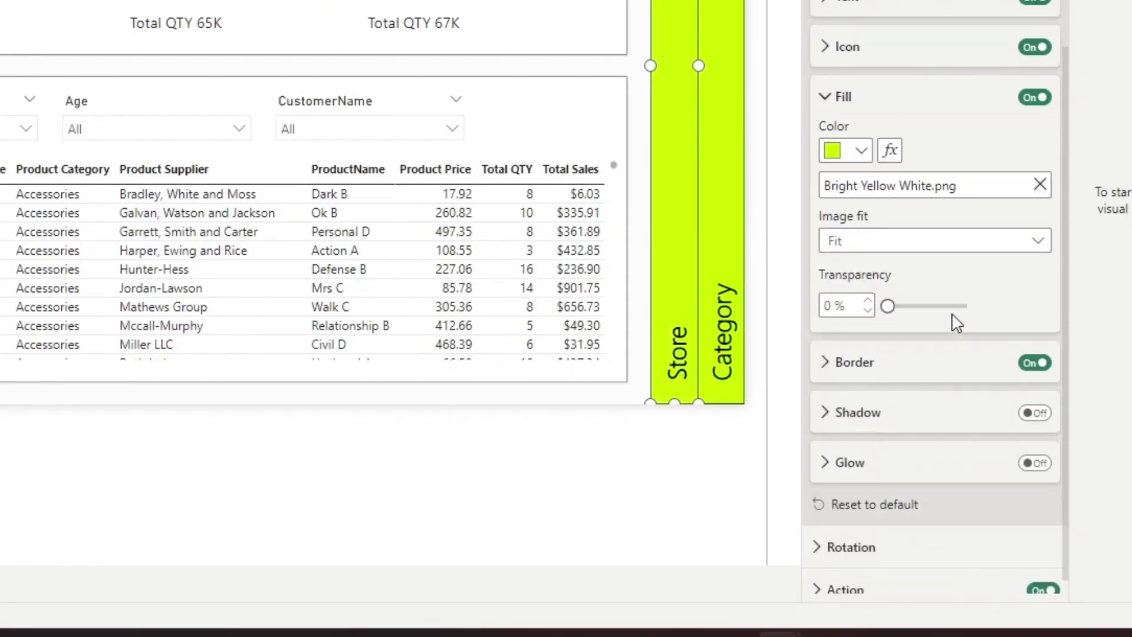
left_click(824, 523)
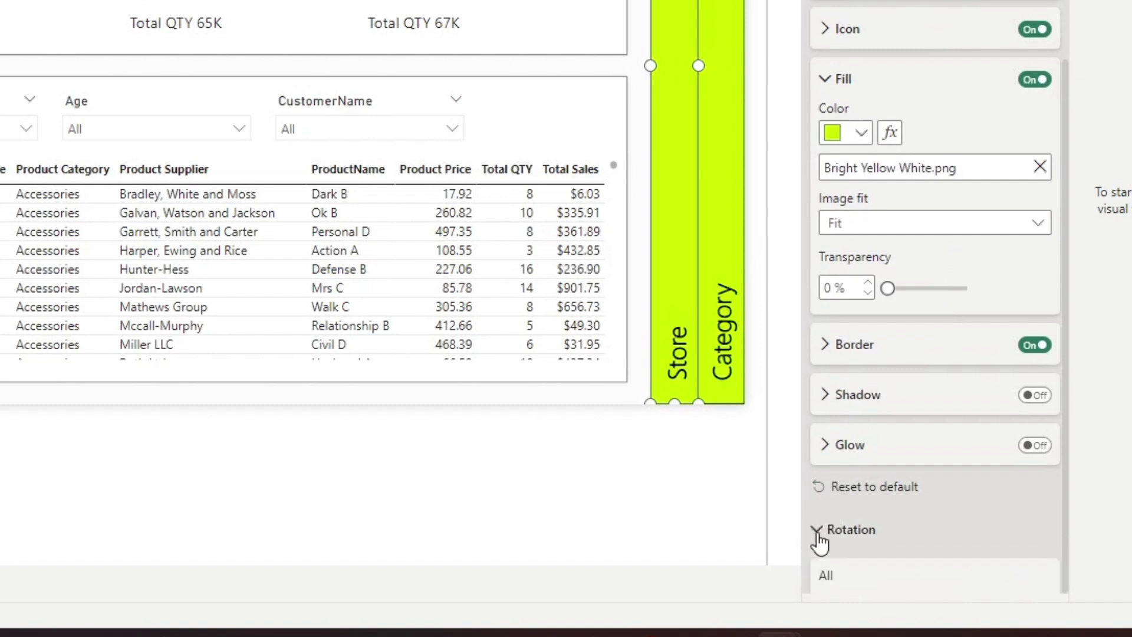
scroll(854, 440, "down", 5)
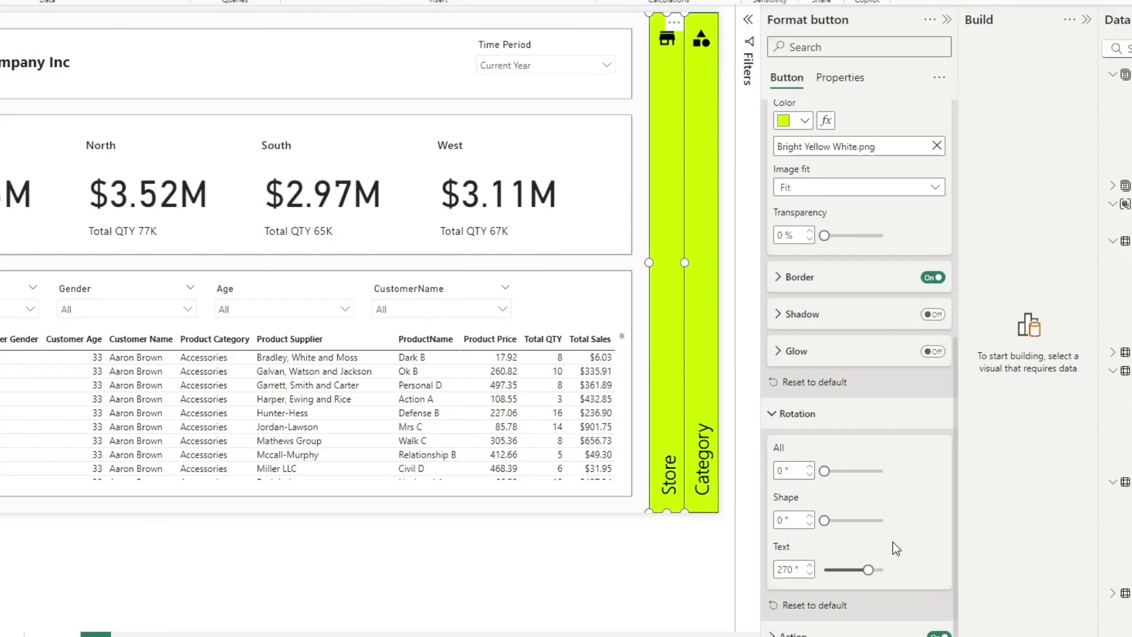
scroll(979, 444, "up", 10)
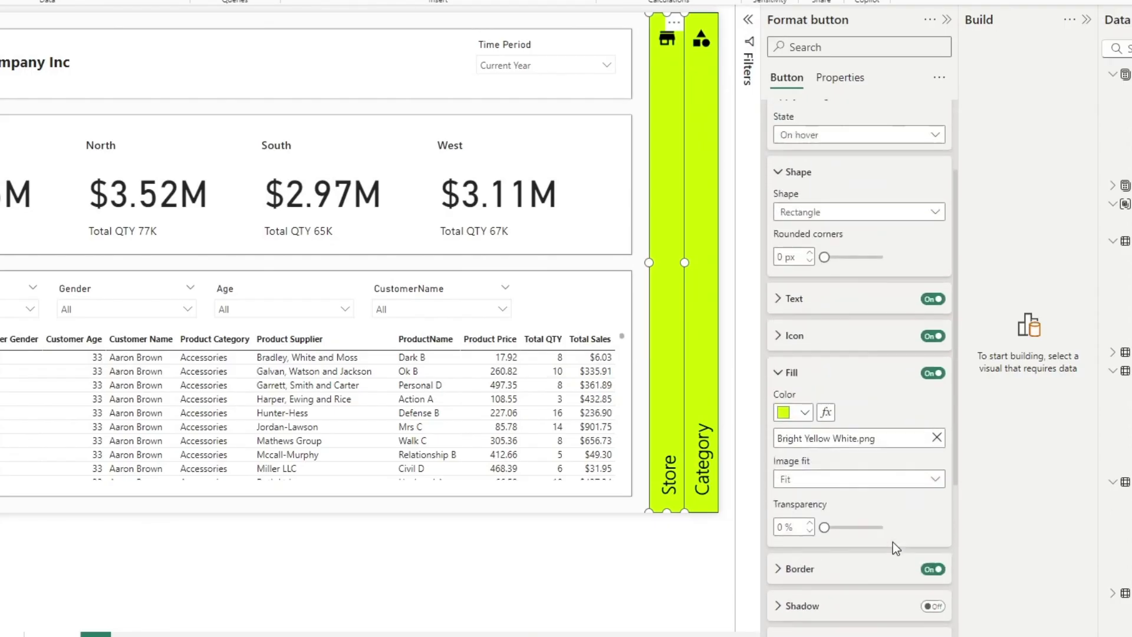
Step: Expand the Icon settings and widen the Format pane to reach the bottom padding
left_click(777, 460)
scroll(863, 507, "down", 3)
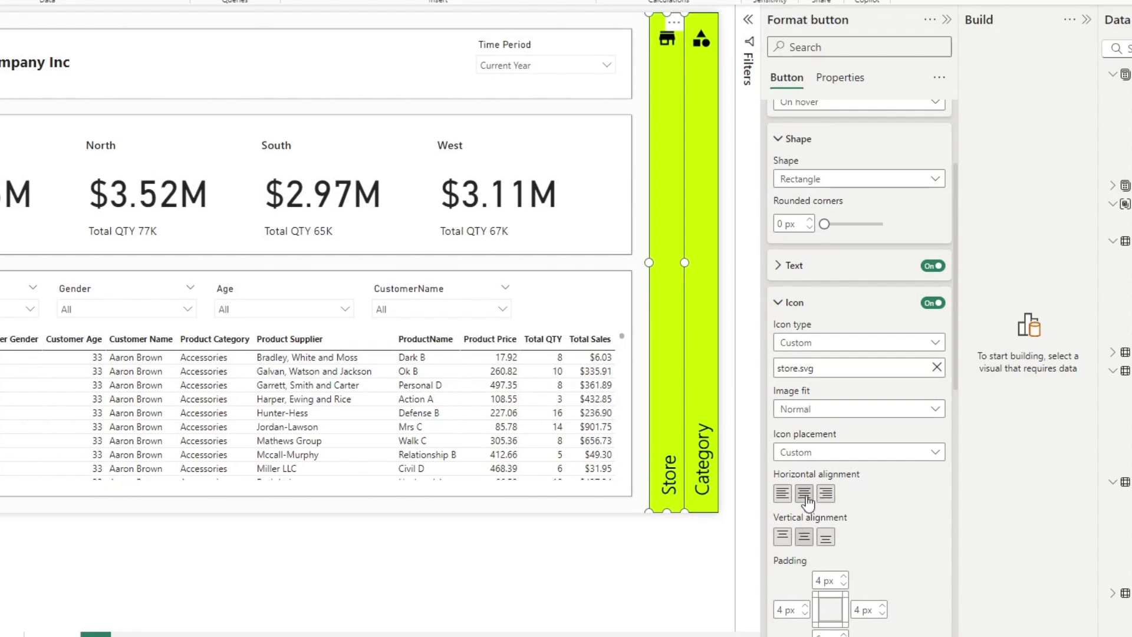
scroll(814, 512, "down", 4)
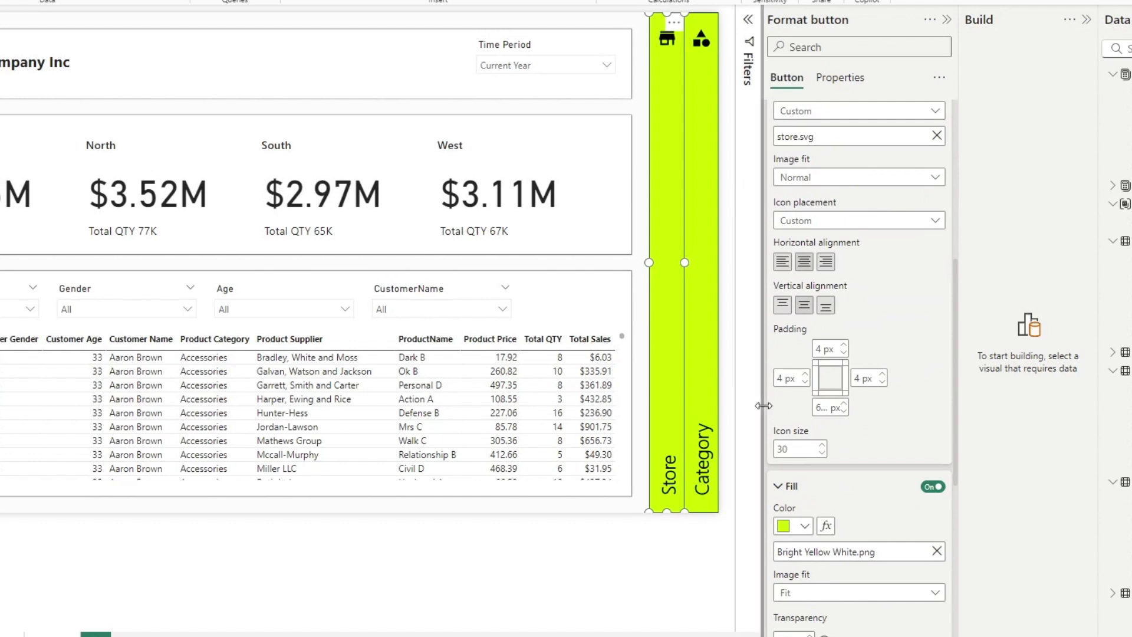
left_click_drag(762, 401, 674, 407)
left_click(741, 407)
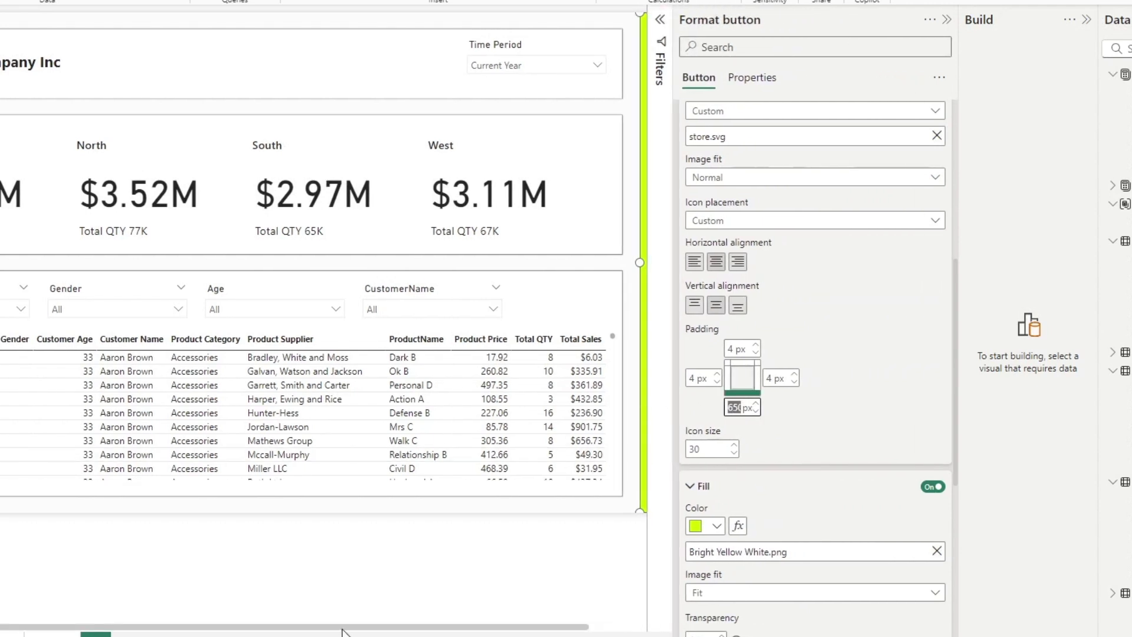
left_click_drag(352, 627, 493, 628)
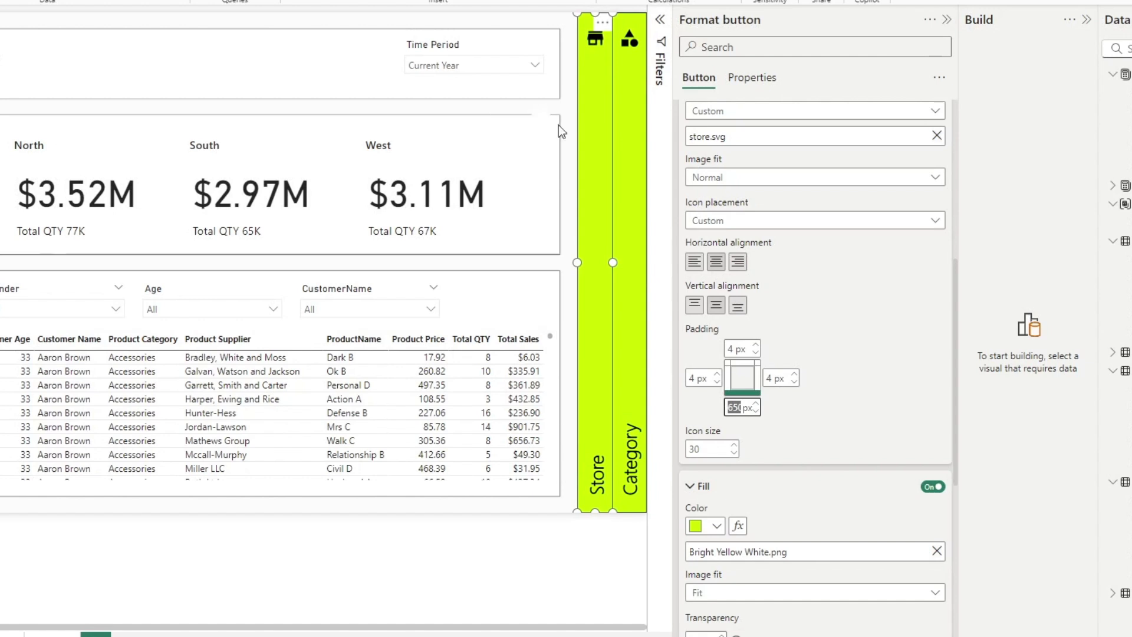
Step: Try bottom icon padding values of 500 px and then 50 px
left_click(735, 407)
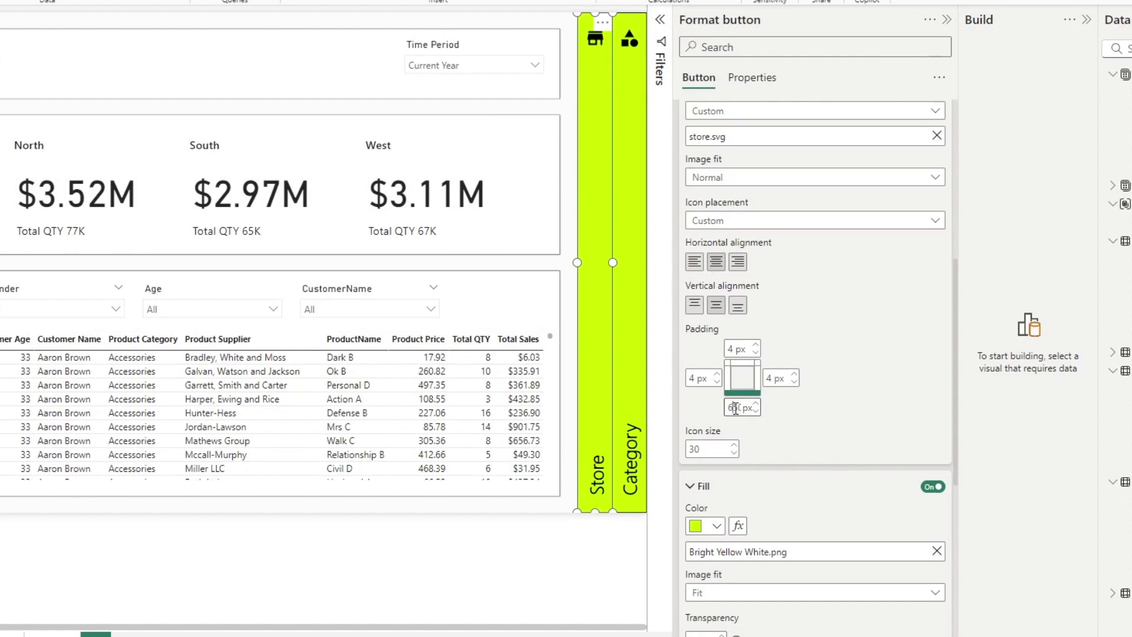
type("0")
key("BackSpace")
key("BackSpace")
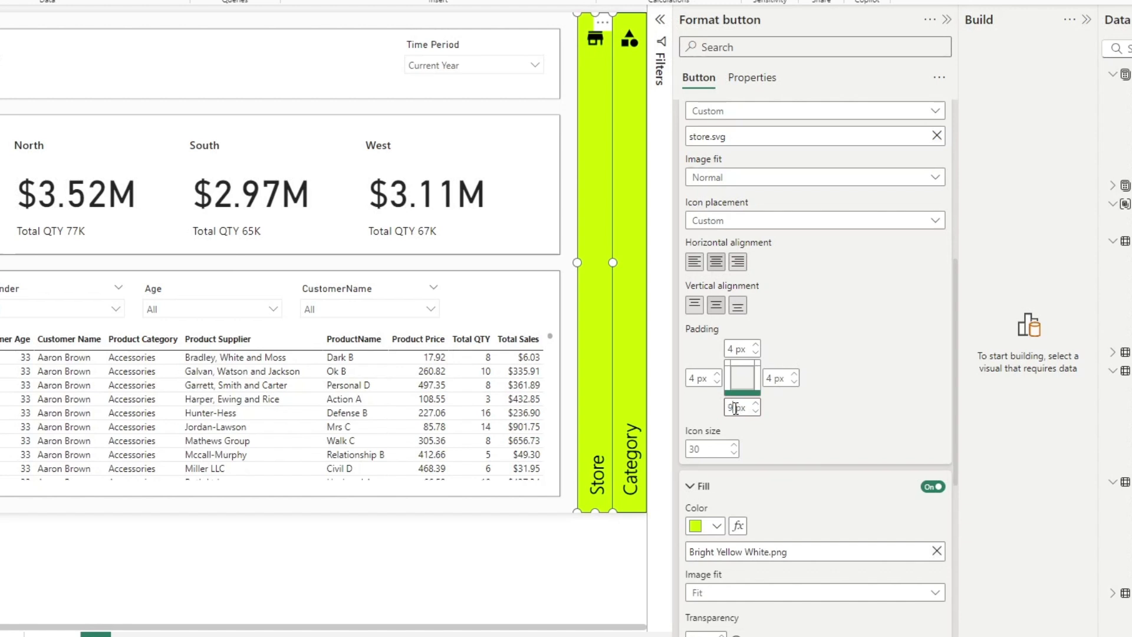
type("500")
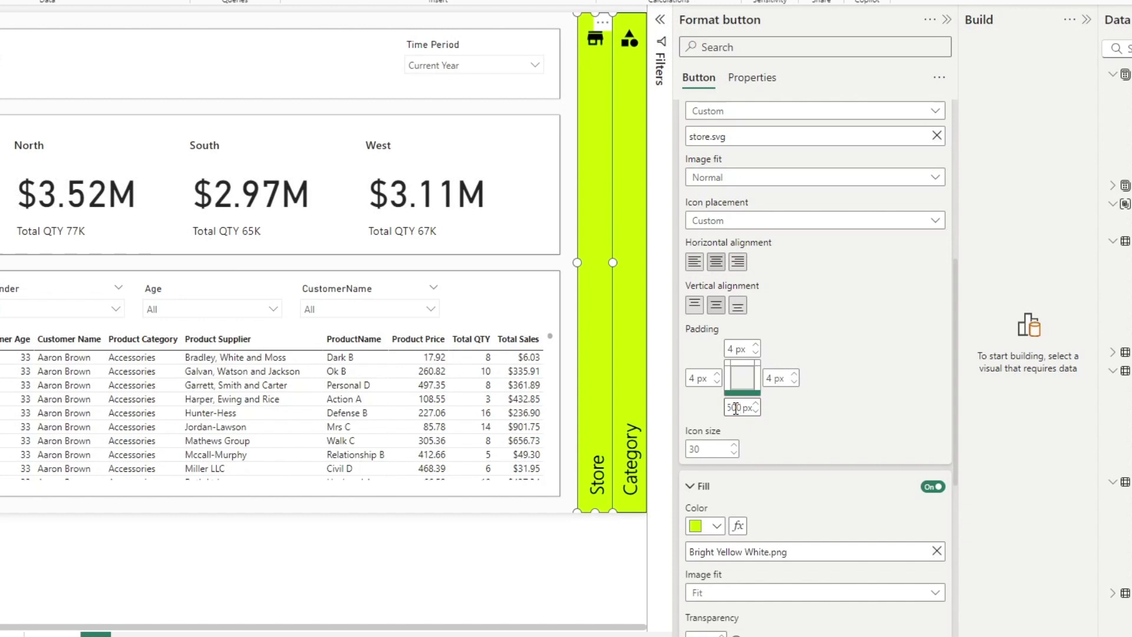
key("Return")
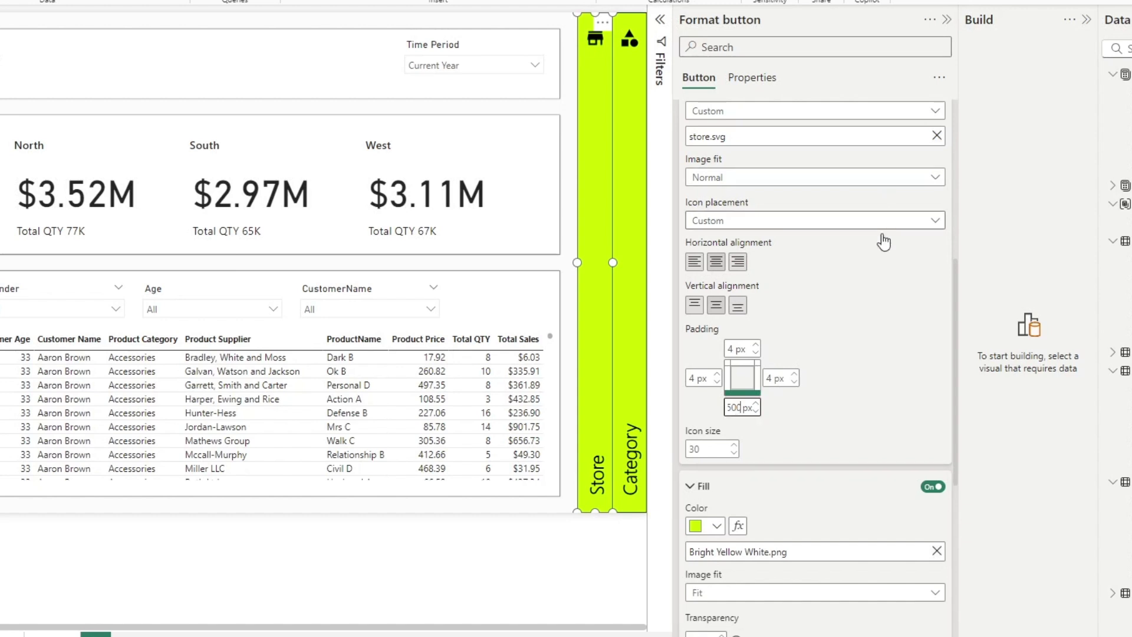
left_click_drag(734, 412, 723, 413)
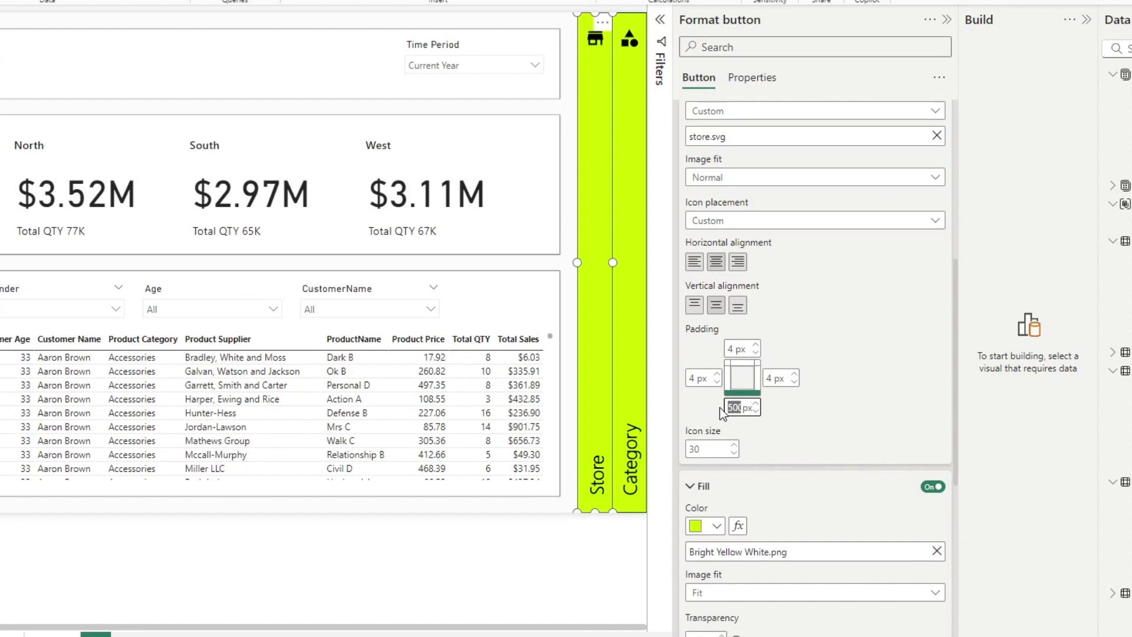
type("5")
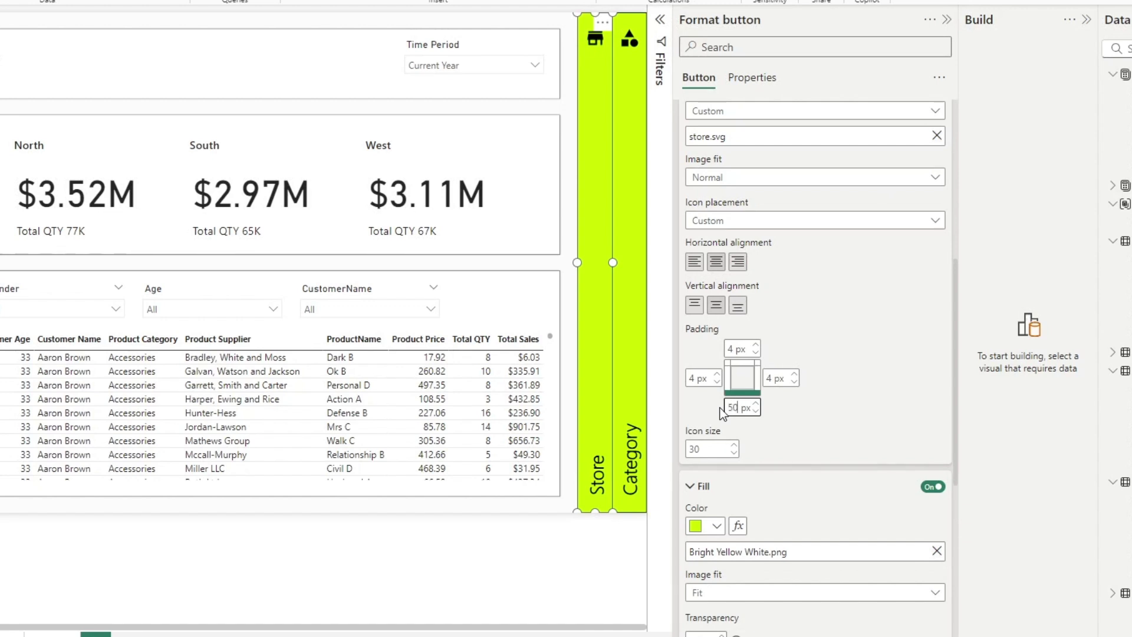
type("0")
left_click(822, 401)
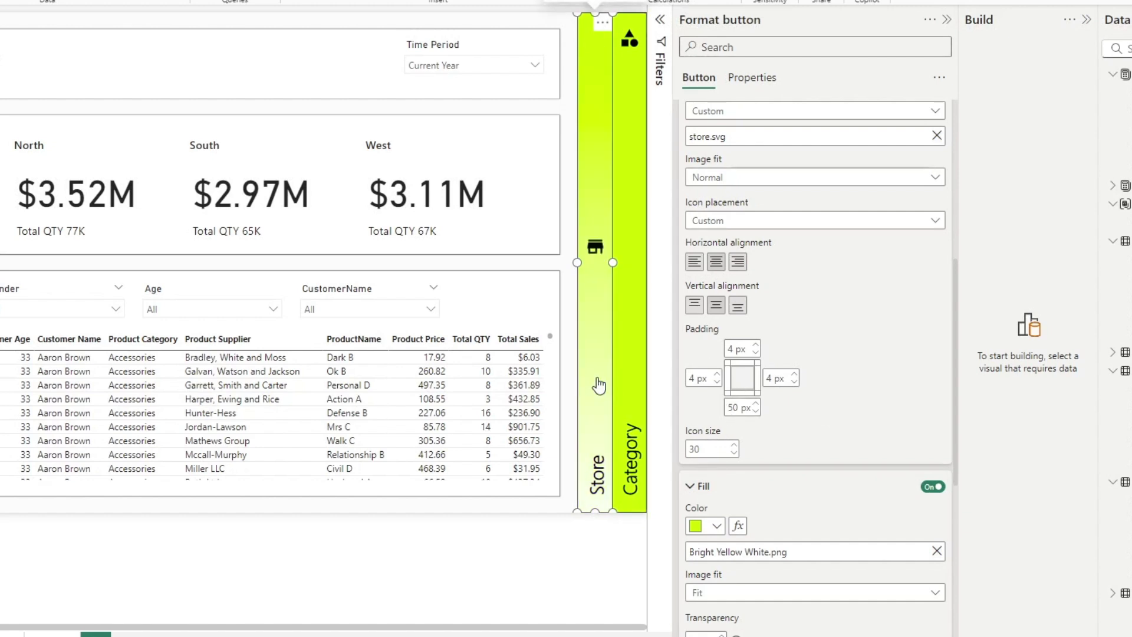
Step: Set the Store button icon's bottom padding to 550 px
double_click(741, 408)
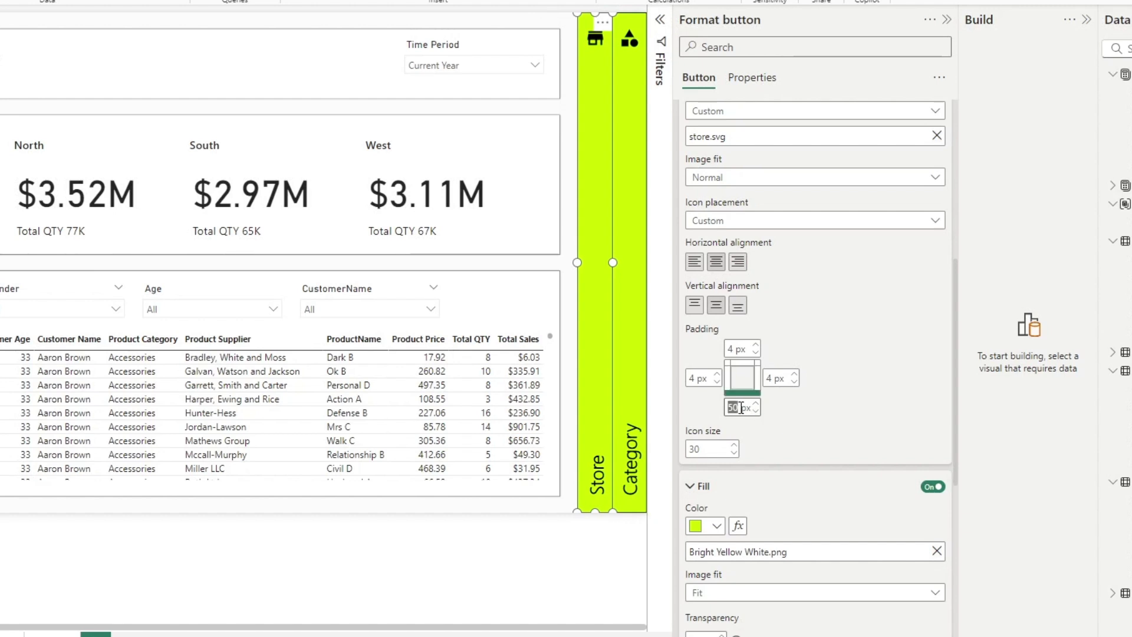
type("550")
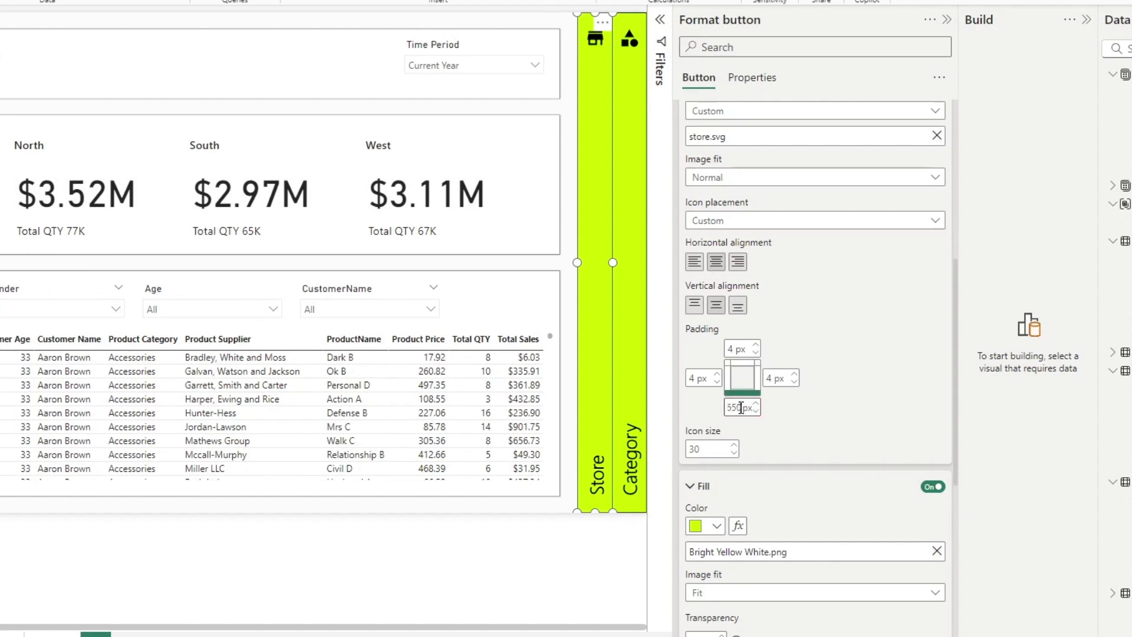
key("Return")
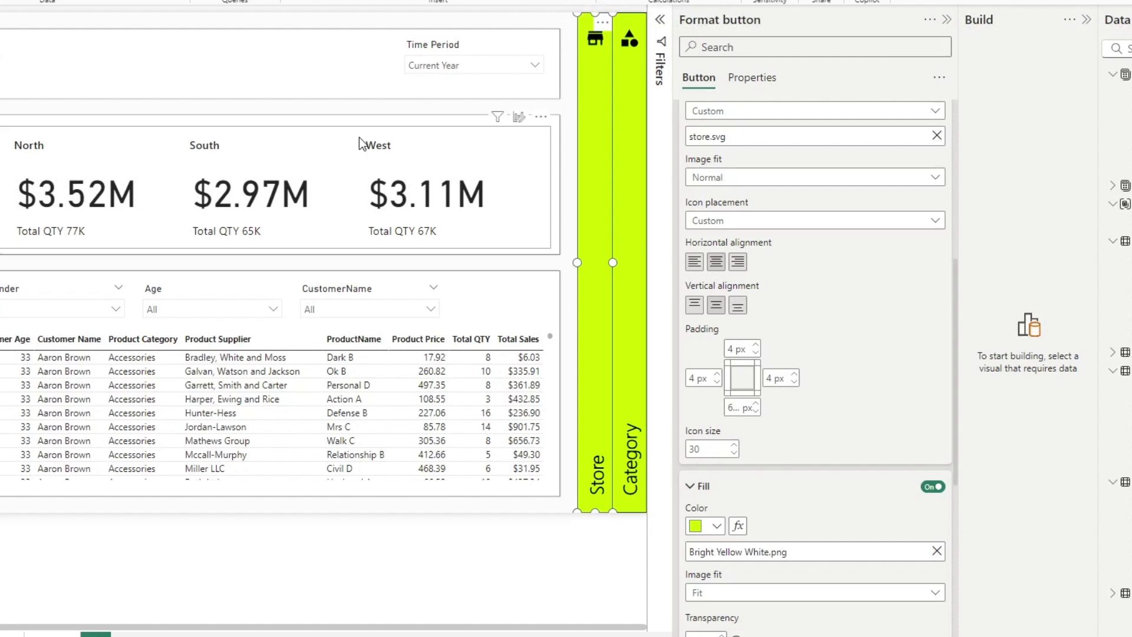
Step: Collapse the Build pane and show the Store button's Size and style settings
scroll(25, 519, "left", 2)
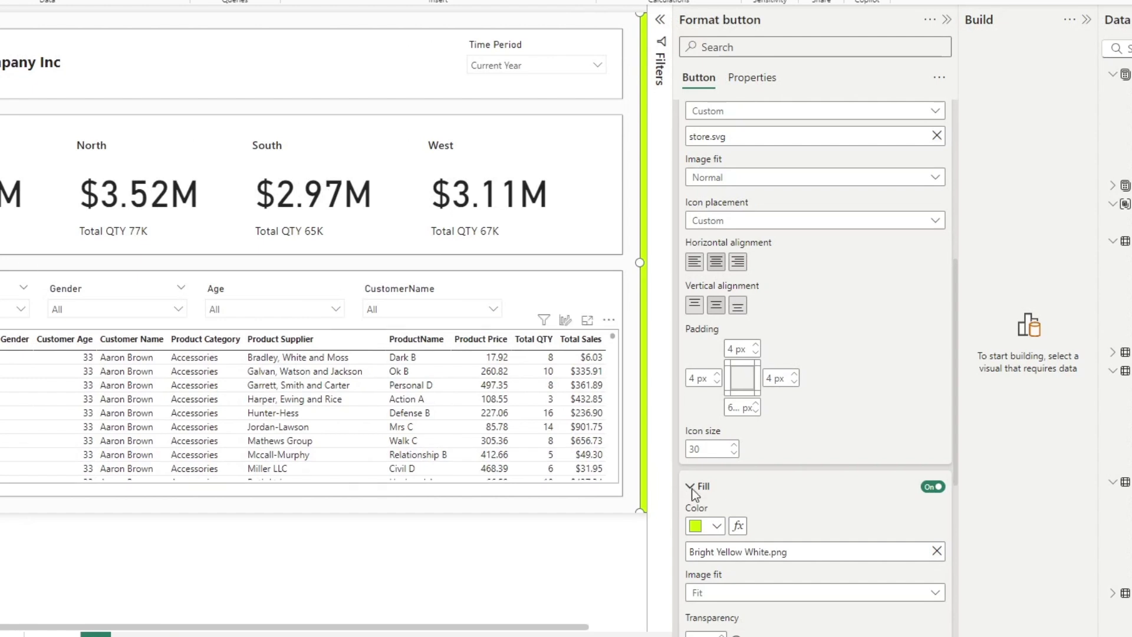
left_click(1087, 20)
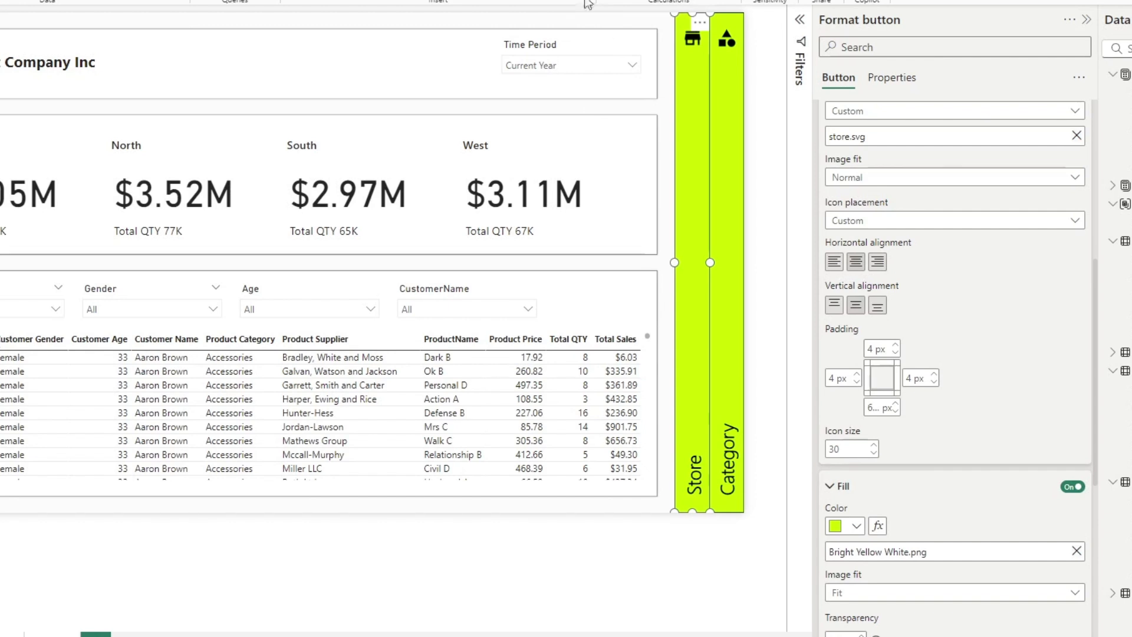
scroll(878, 135, "up", 8)
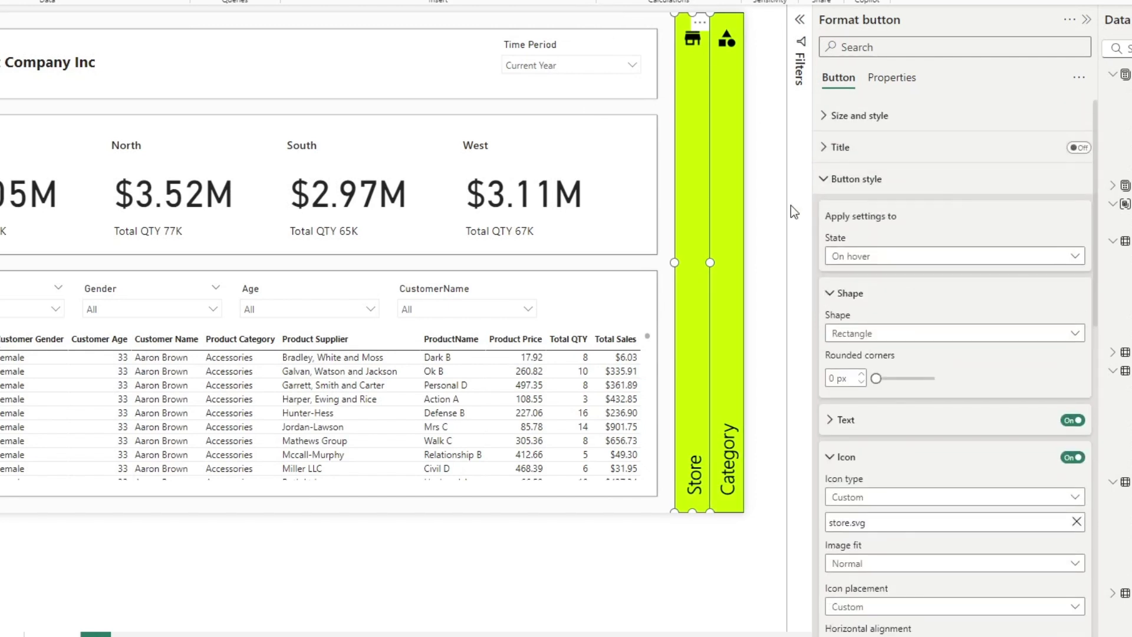
left_click(832, 115)
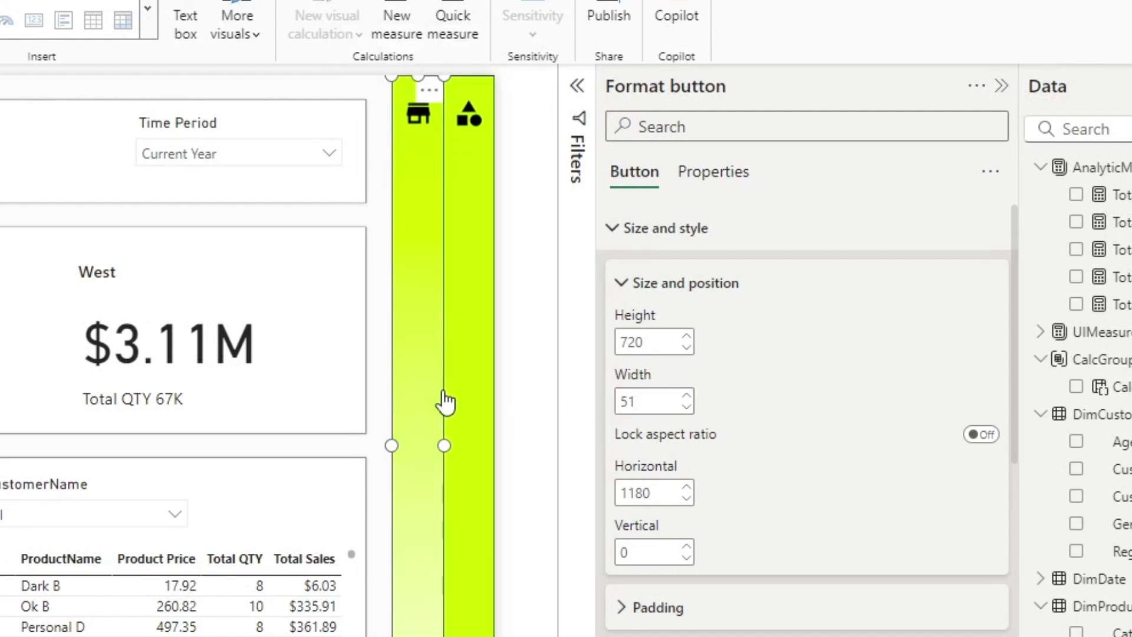
Step: Compare the Store and Category buttons' ~50 px widths, then view the 1280 × 720 canvas settings
left_click(482, 409)
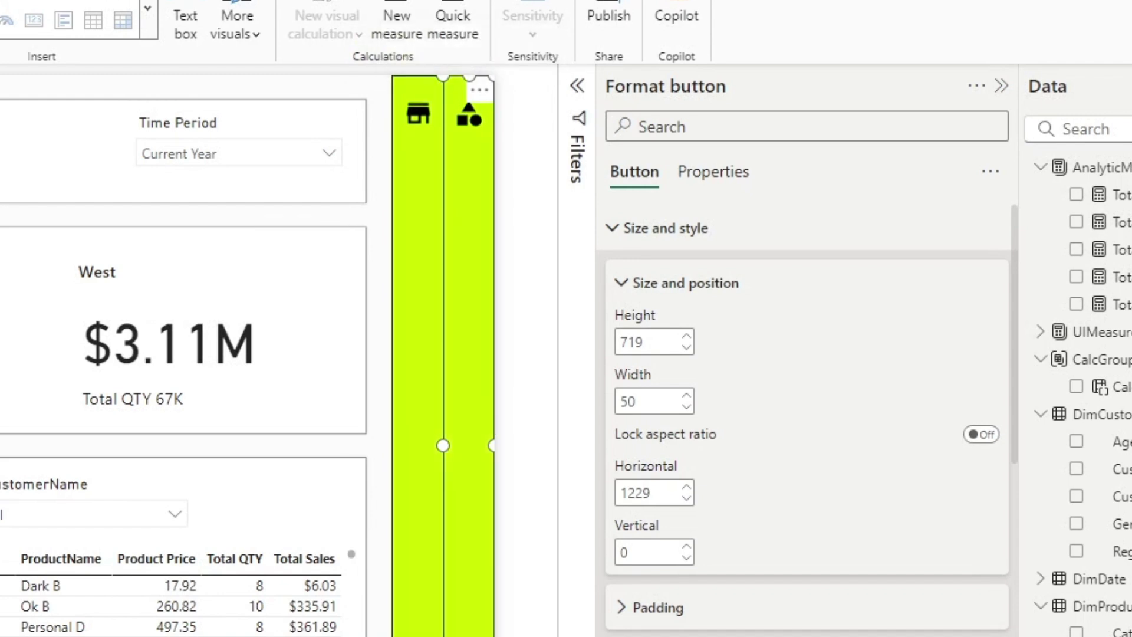
key("Tab")
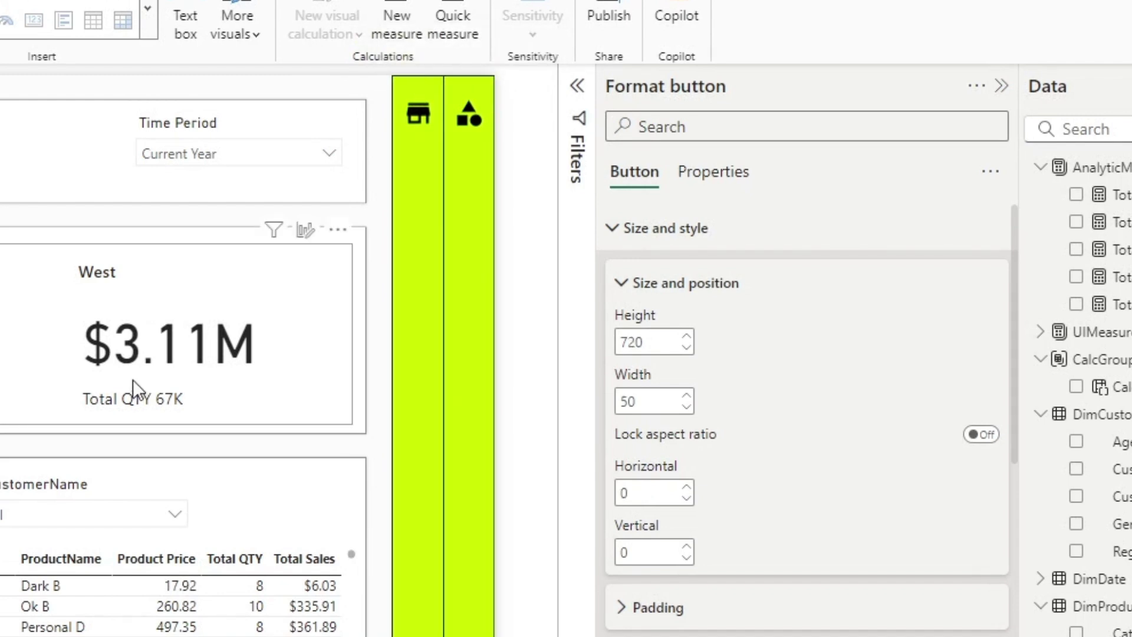
left_click(414, 389)
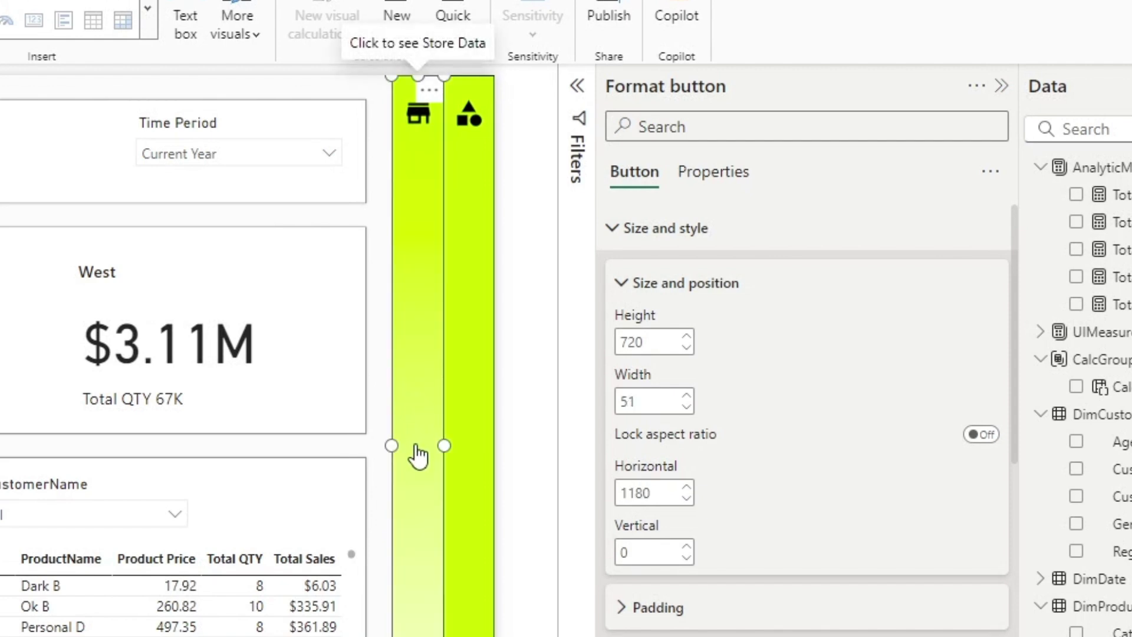
left_click(461, 424)
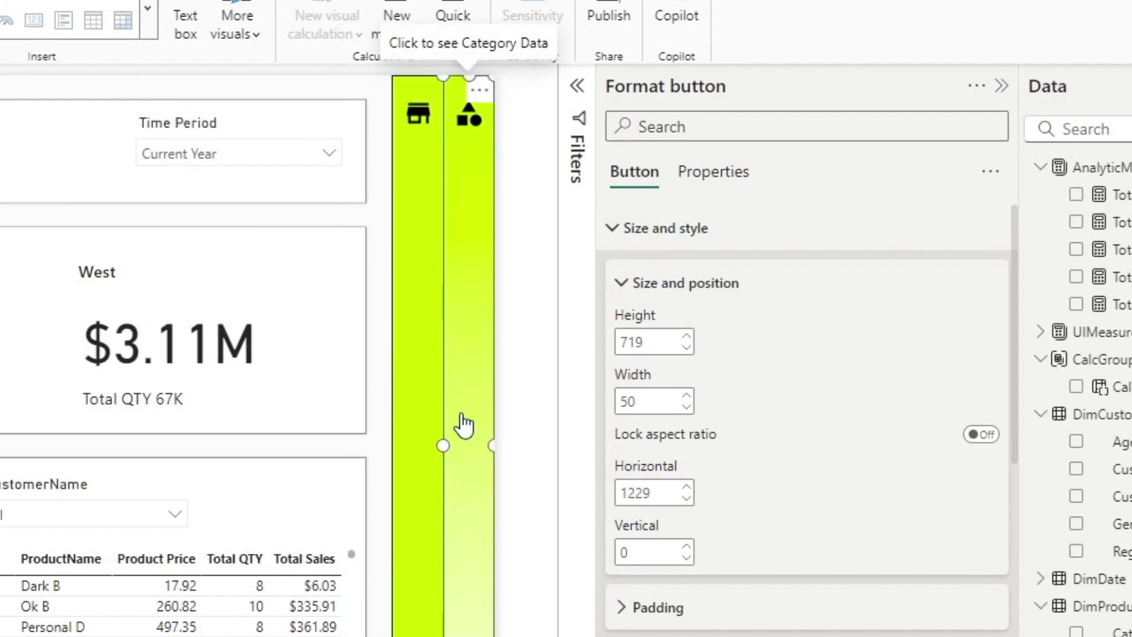
left_click(413, 346)
left_click(464, 341)
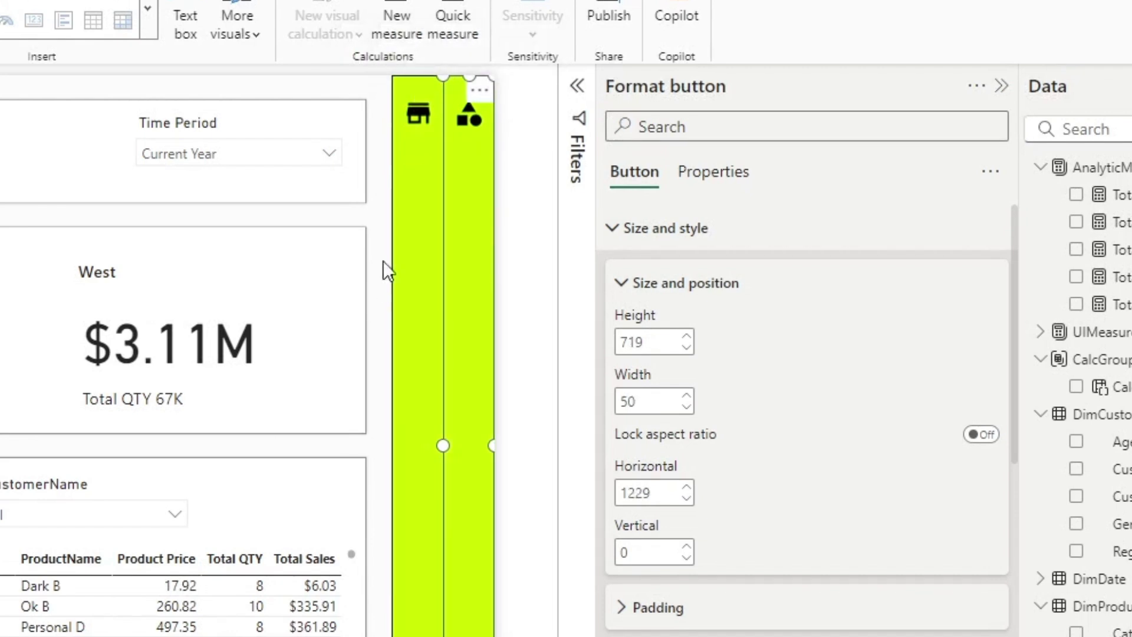
left_click(339, 215)
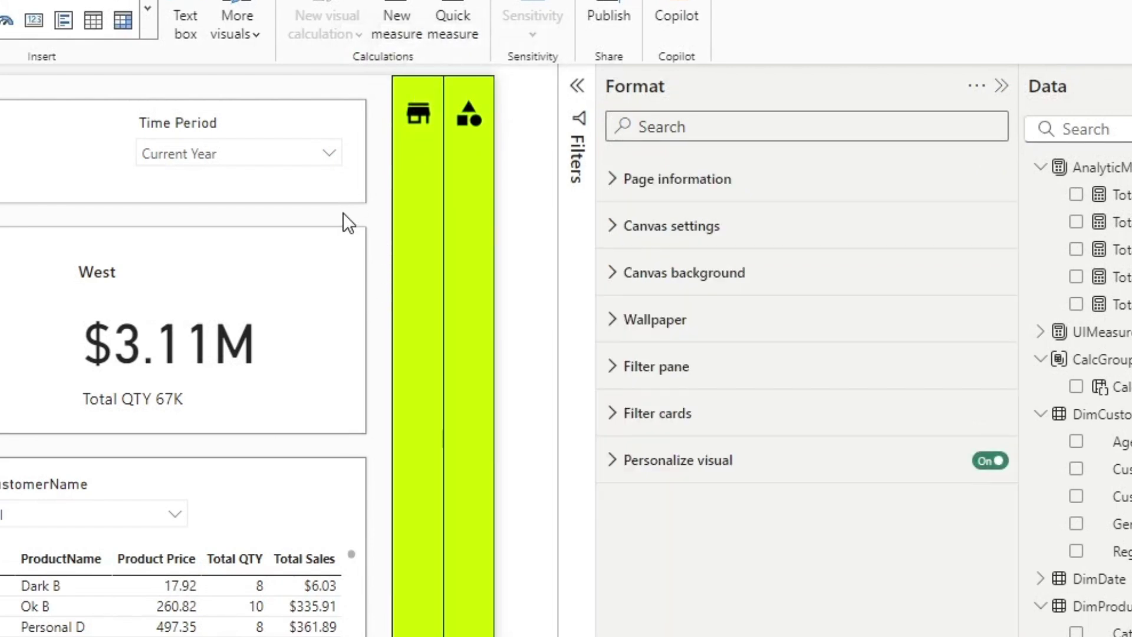
left_click(616, 234)
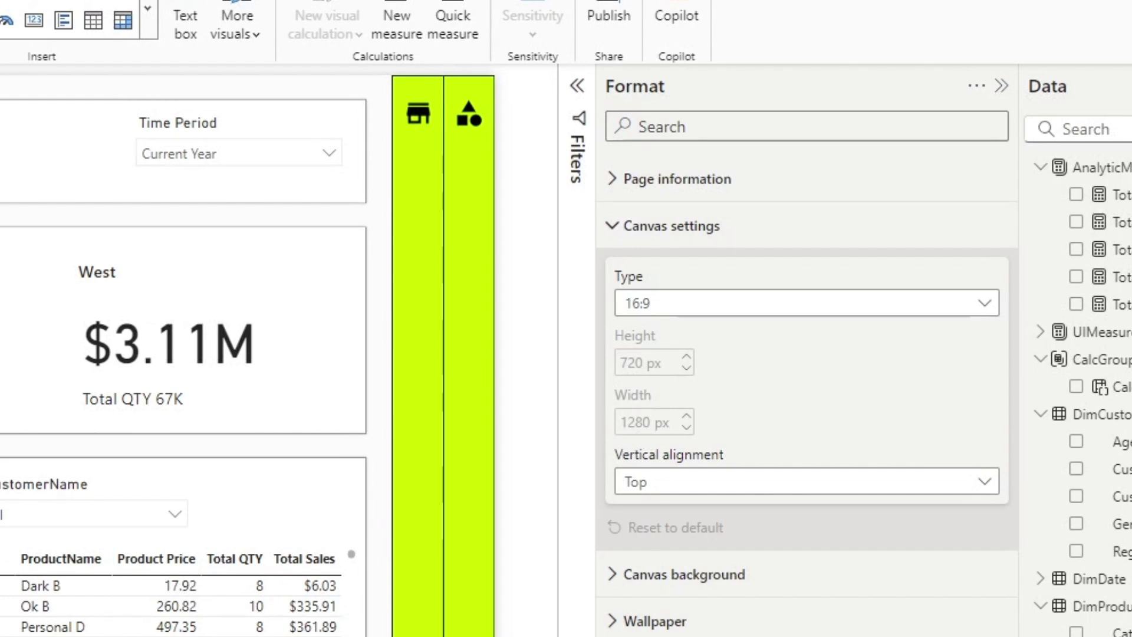
Step: Launch Calculator from Windows search and place it beside the report
key("super")
type("calcul")
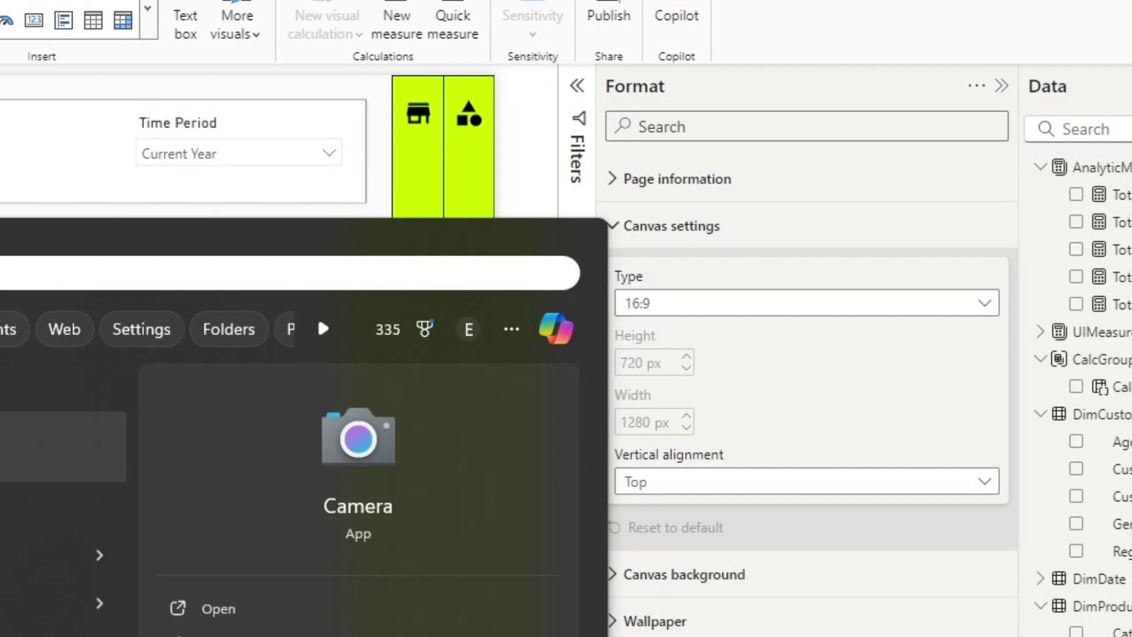
key("Escape")
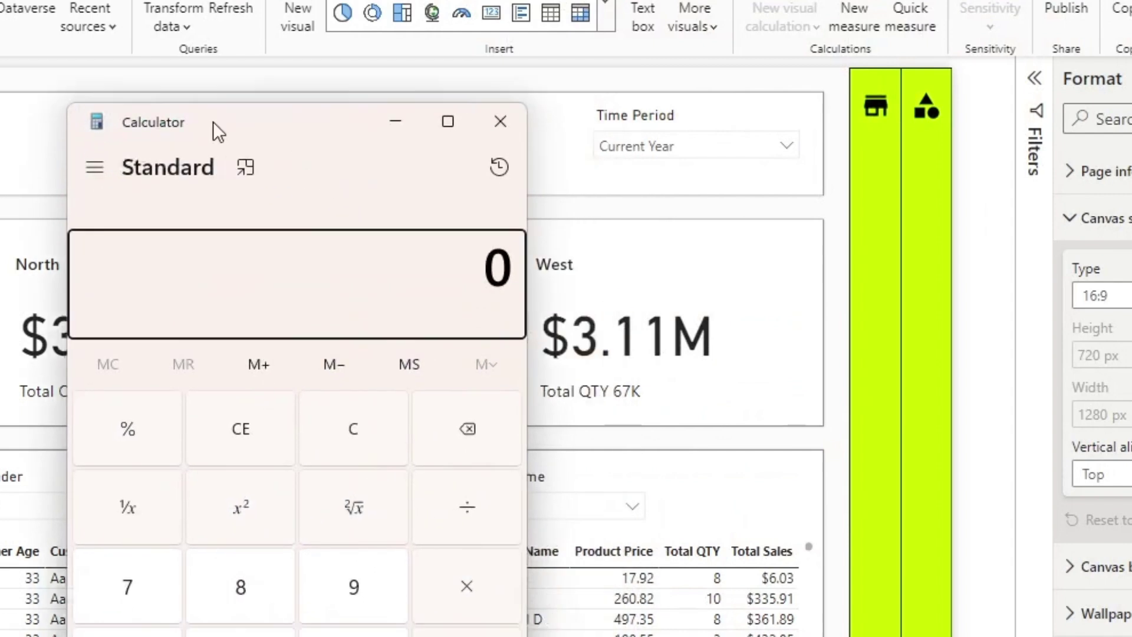
left_click_drag(213, 126, 362, 125)
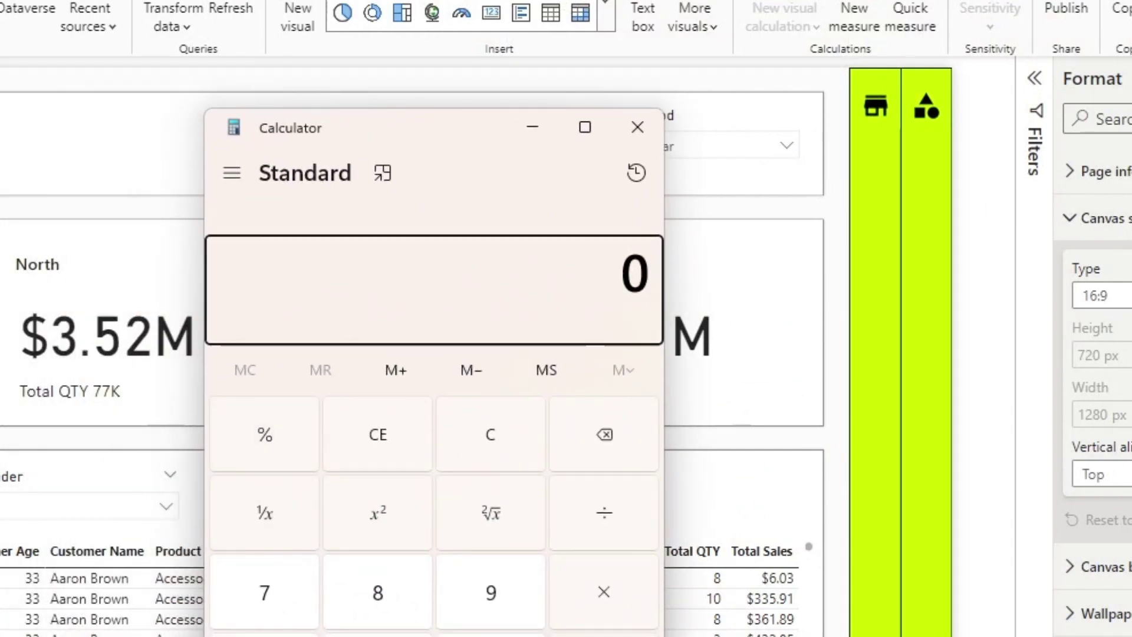
Step: Calculate 50 ÷ 1280 = 0.0390625 (about 4%) and clear the result
type("12")
left_click(375, 613)
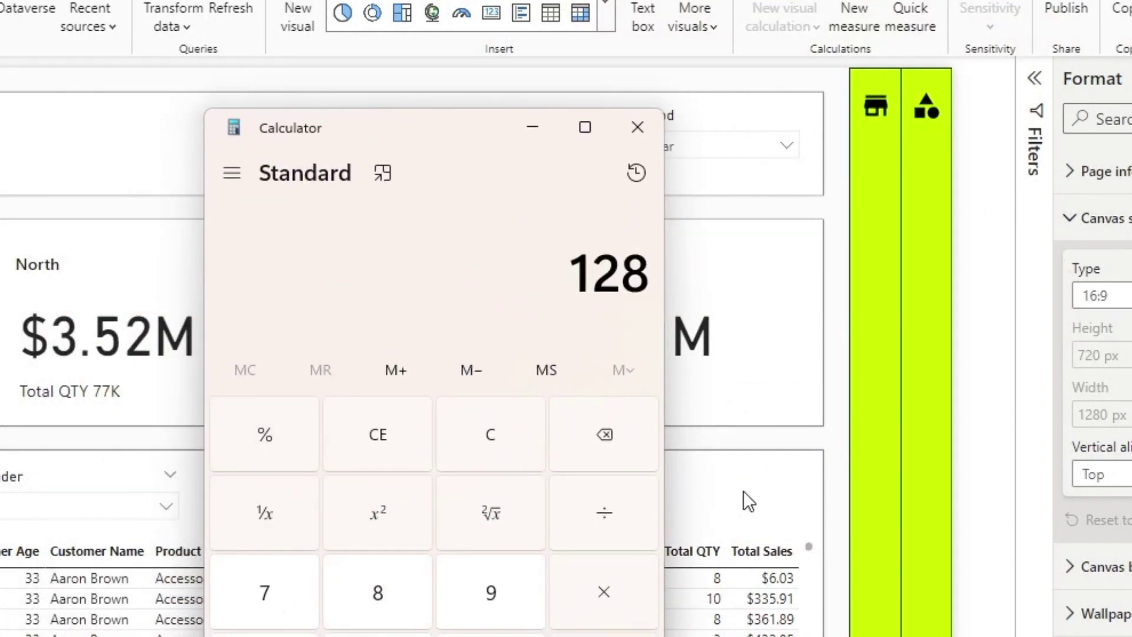
left_click(532, 455)
type("50")
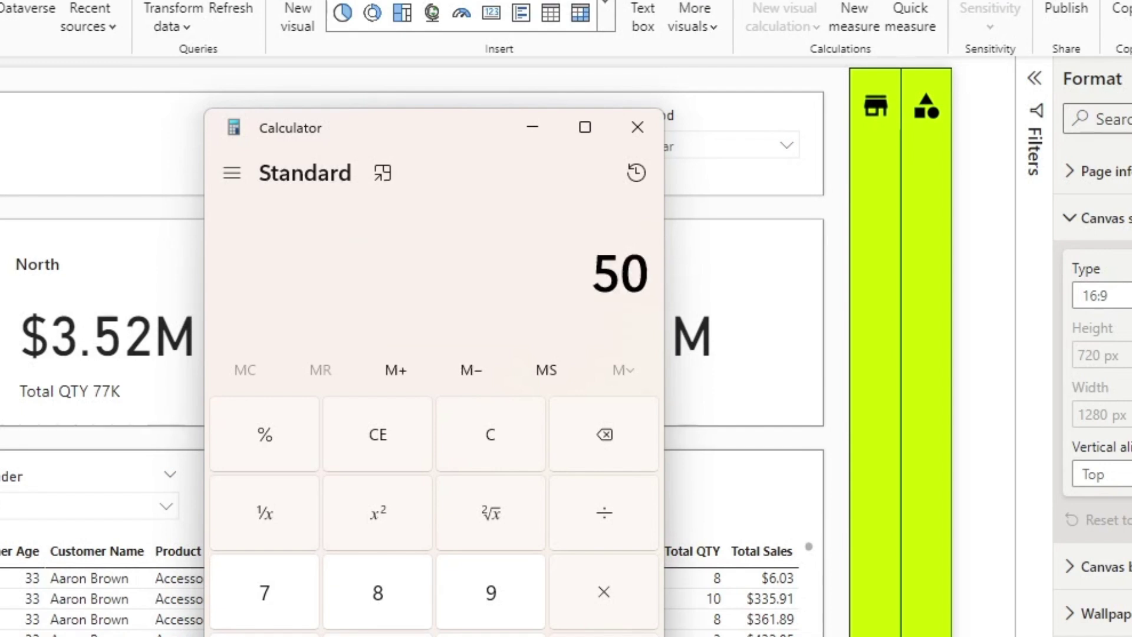
left_click(616, 512)
type("1280")
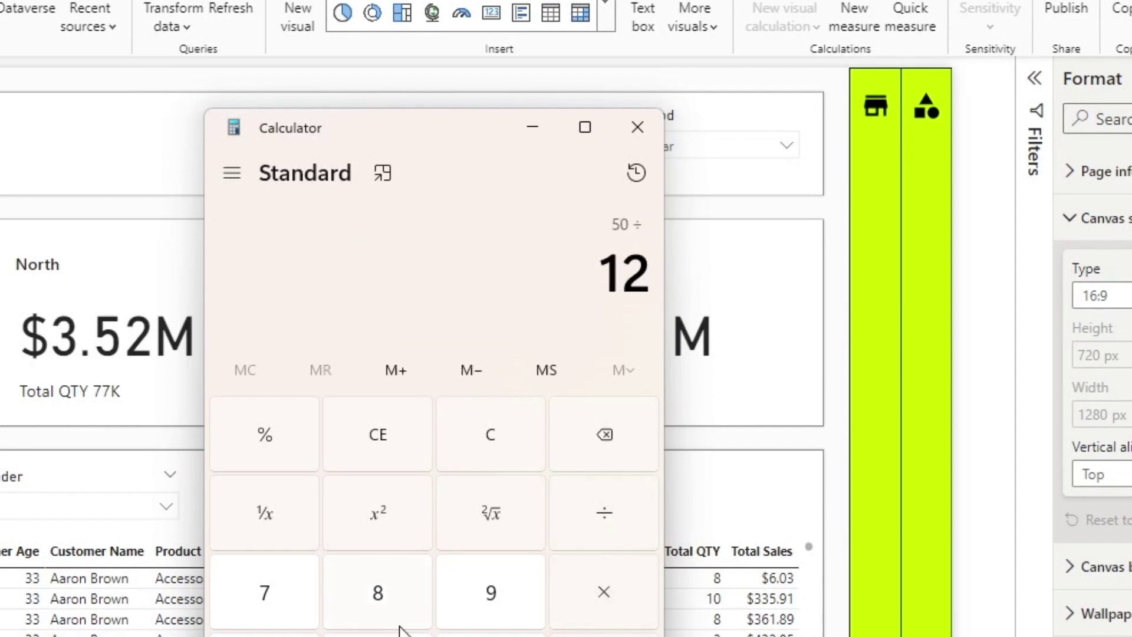
key("Return")
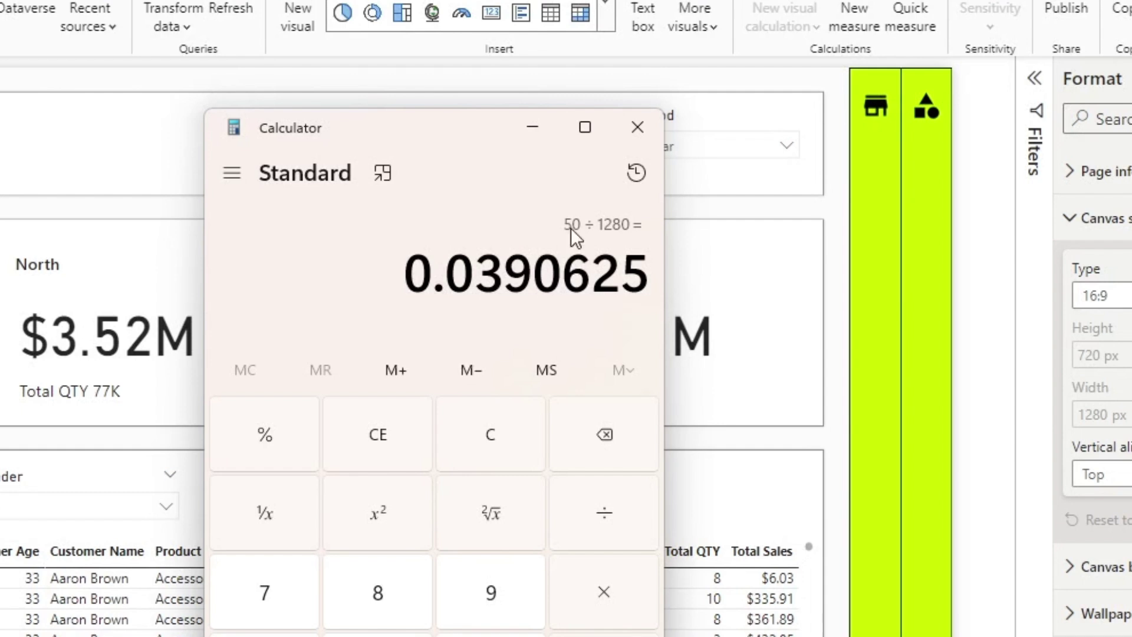
left_click(485, 442)
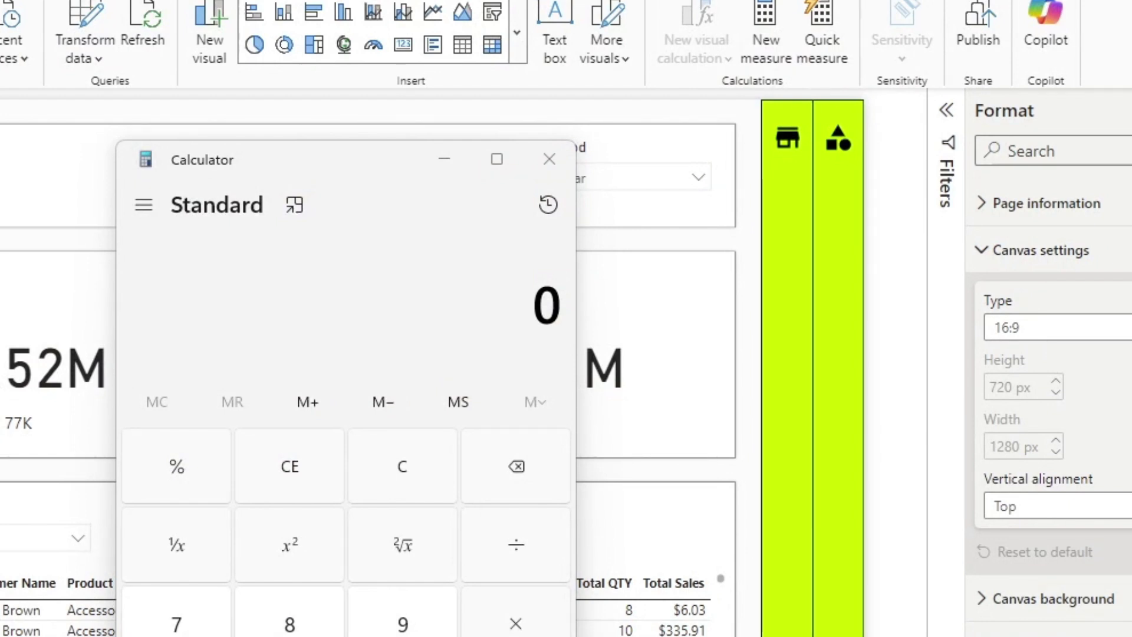
Step: Switch to the Example 8 folder and open Background Store.png
key("alt+Tab")
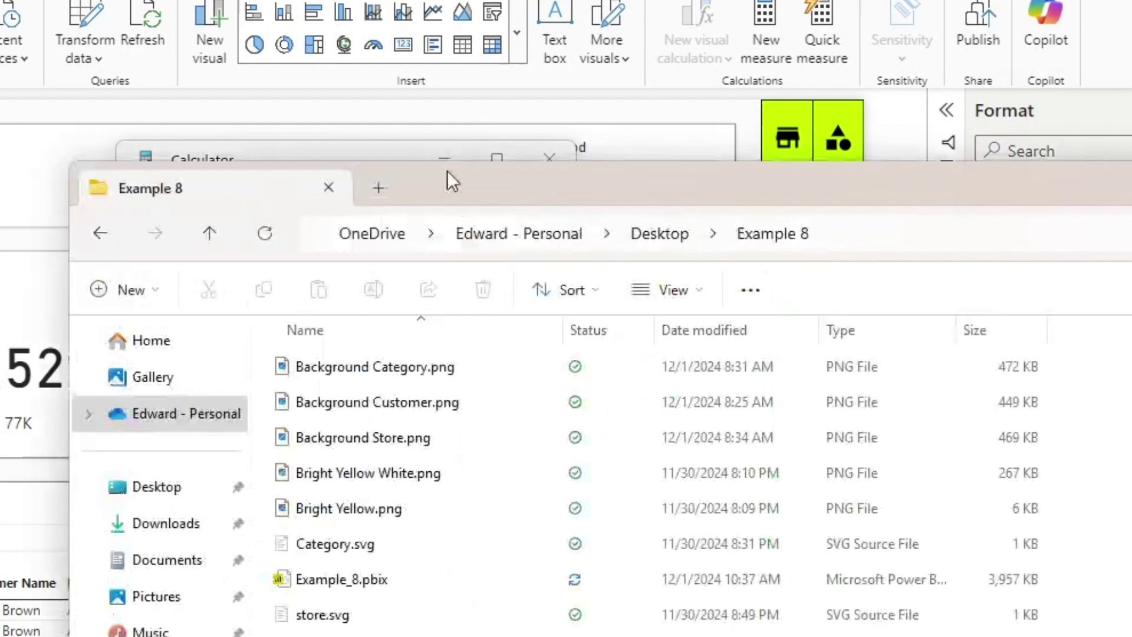
left_click_drag(450, 177, 125, 70)
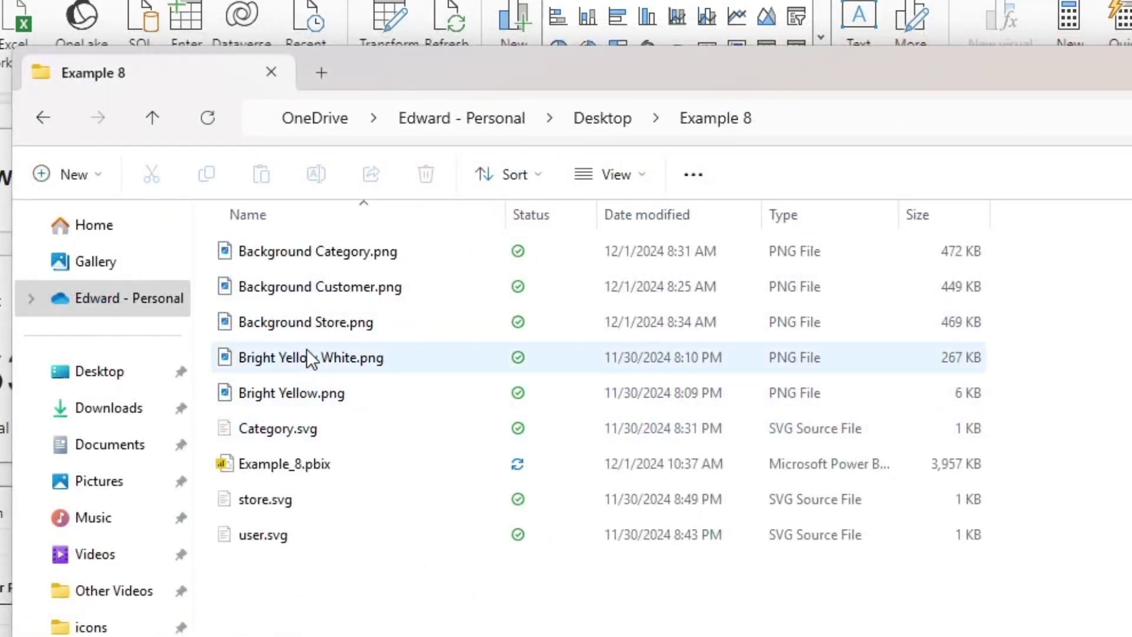
left_click(301, 328)
double_click(302, 328)
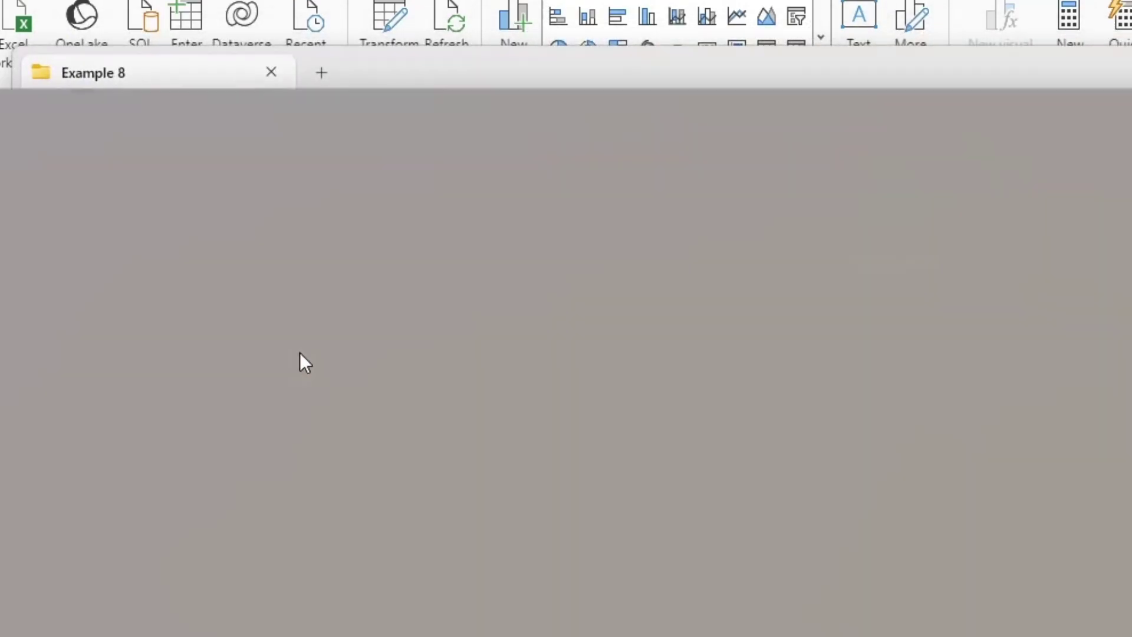